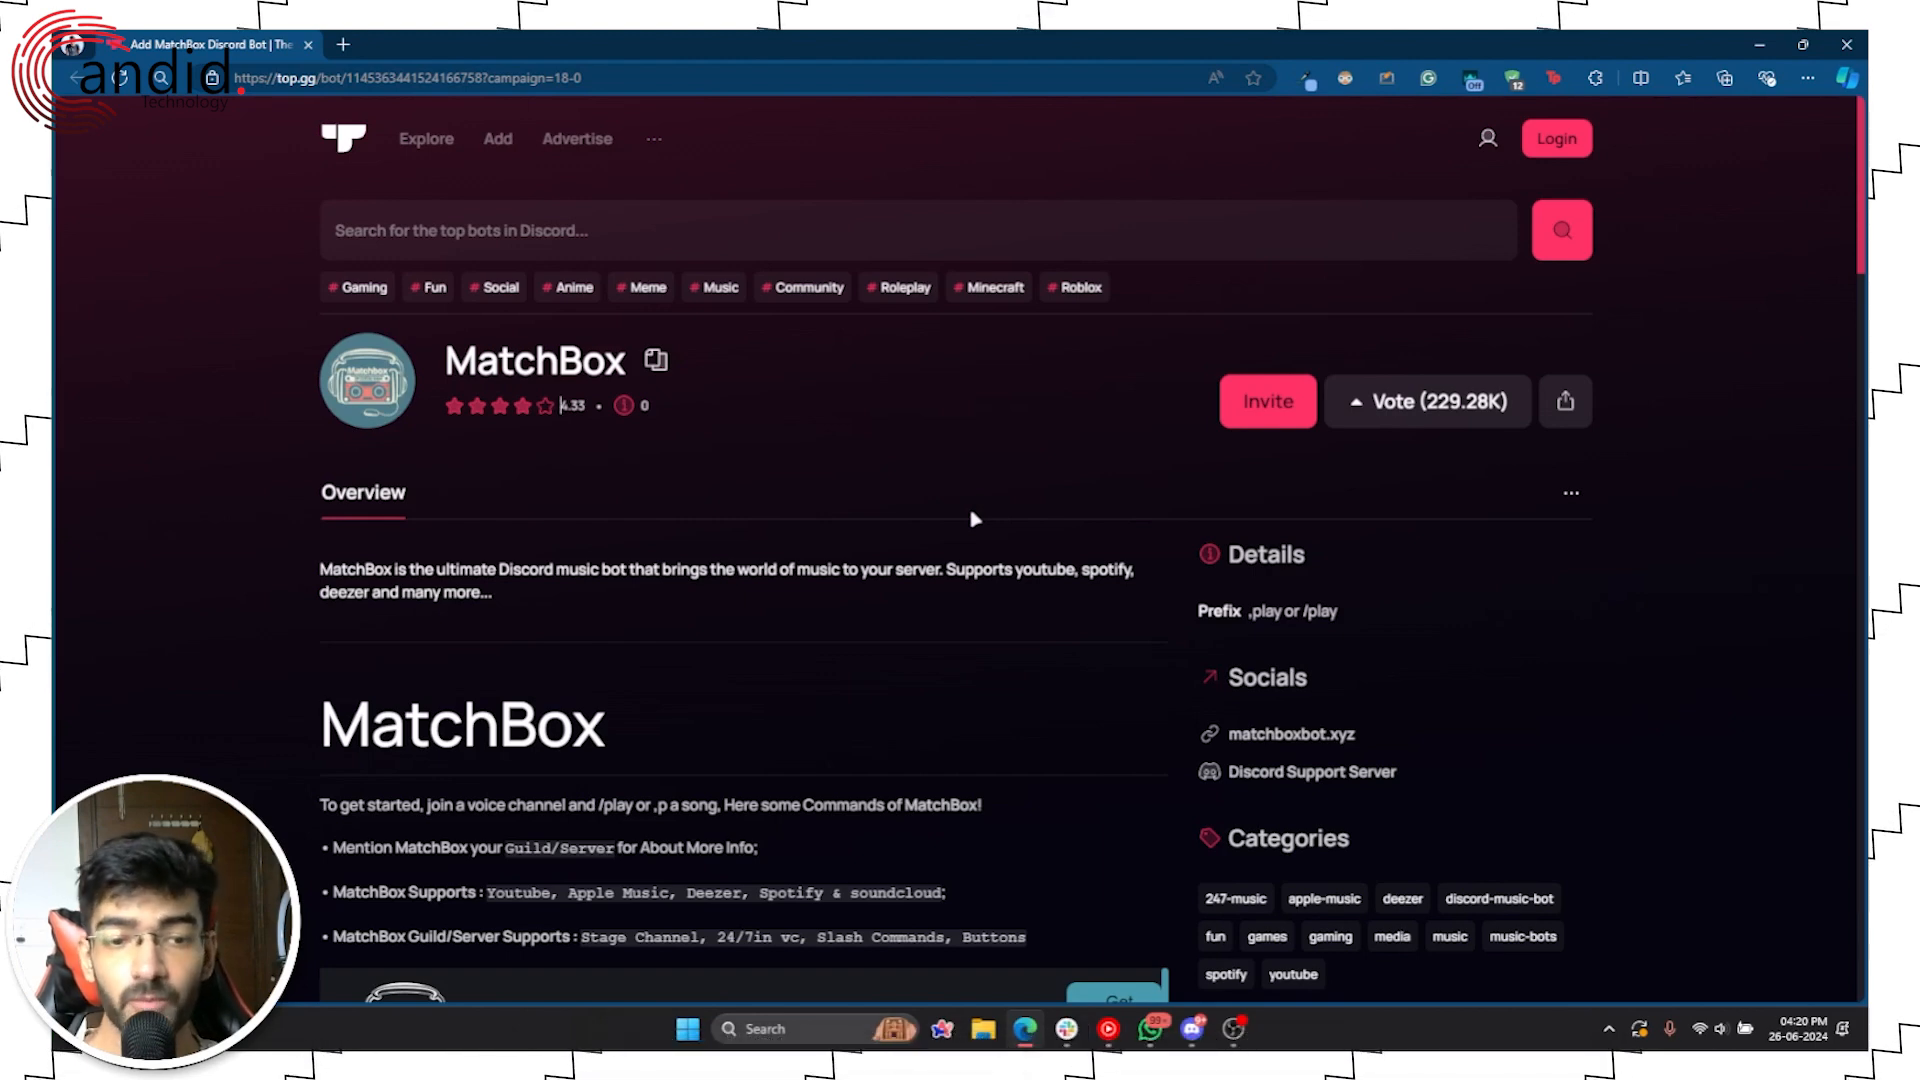
pyautogui.scroll(-1, 973, 517)
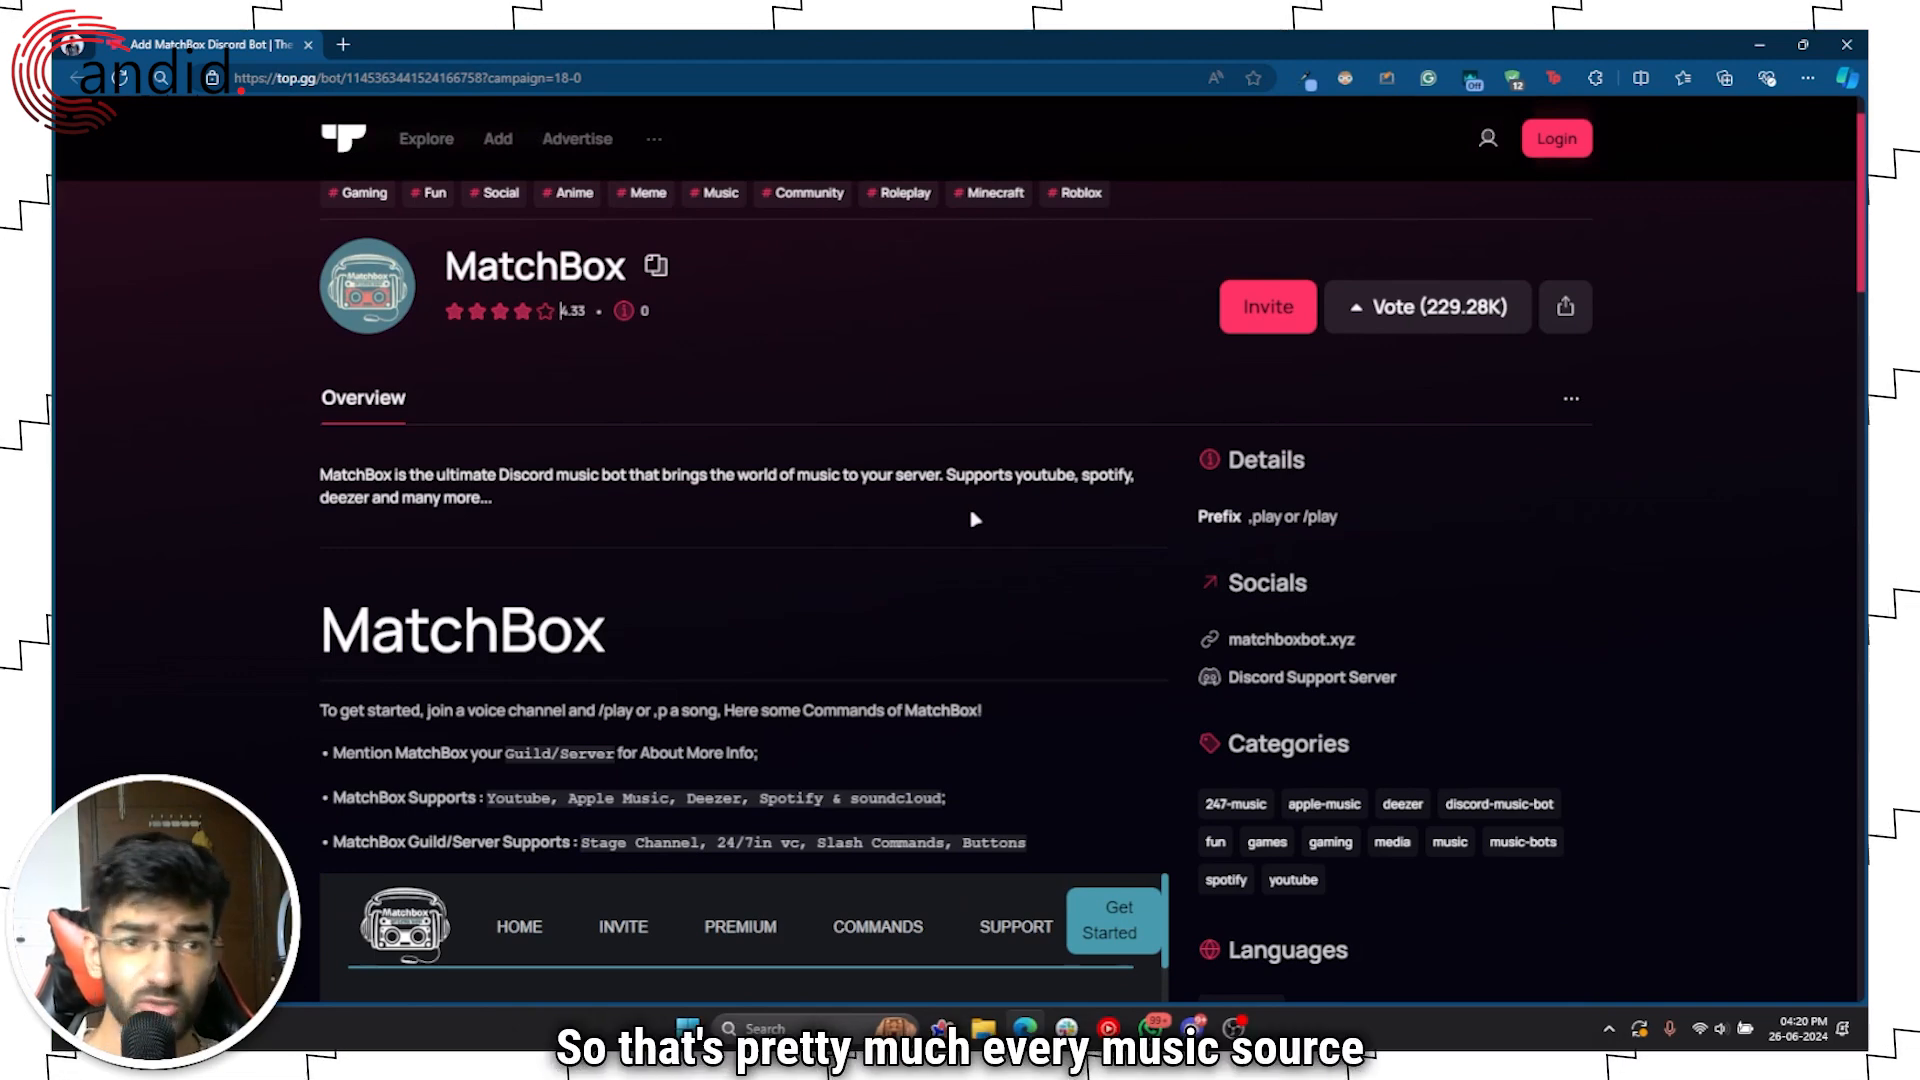
pyautogui.scroll(1, 972, 517)
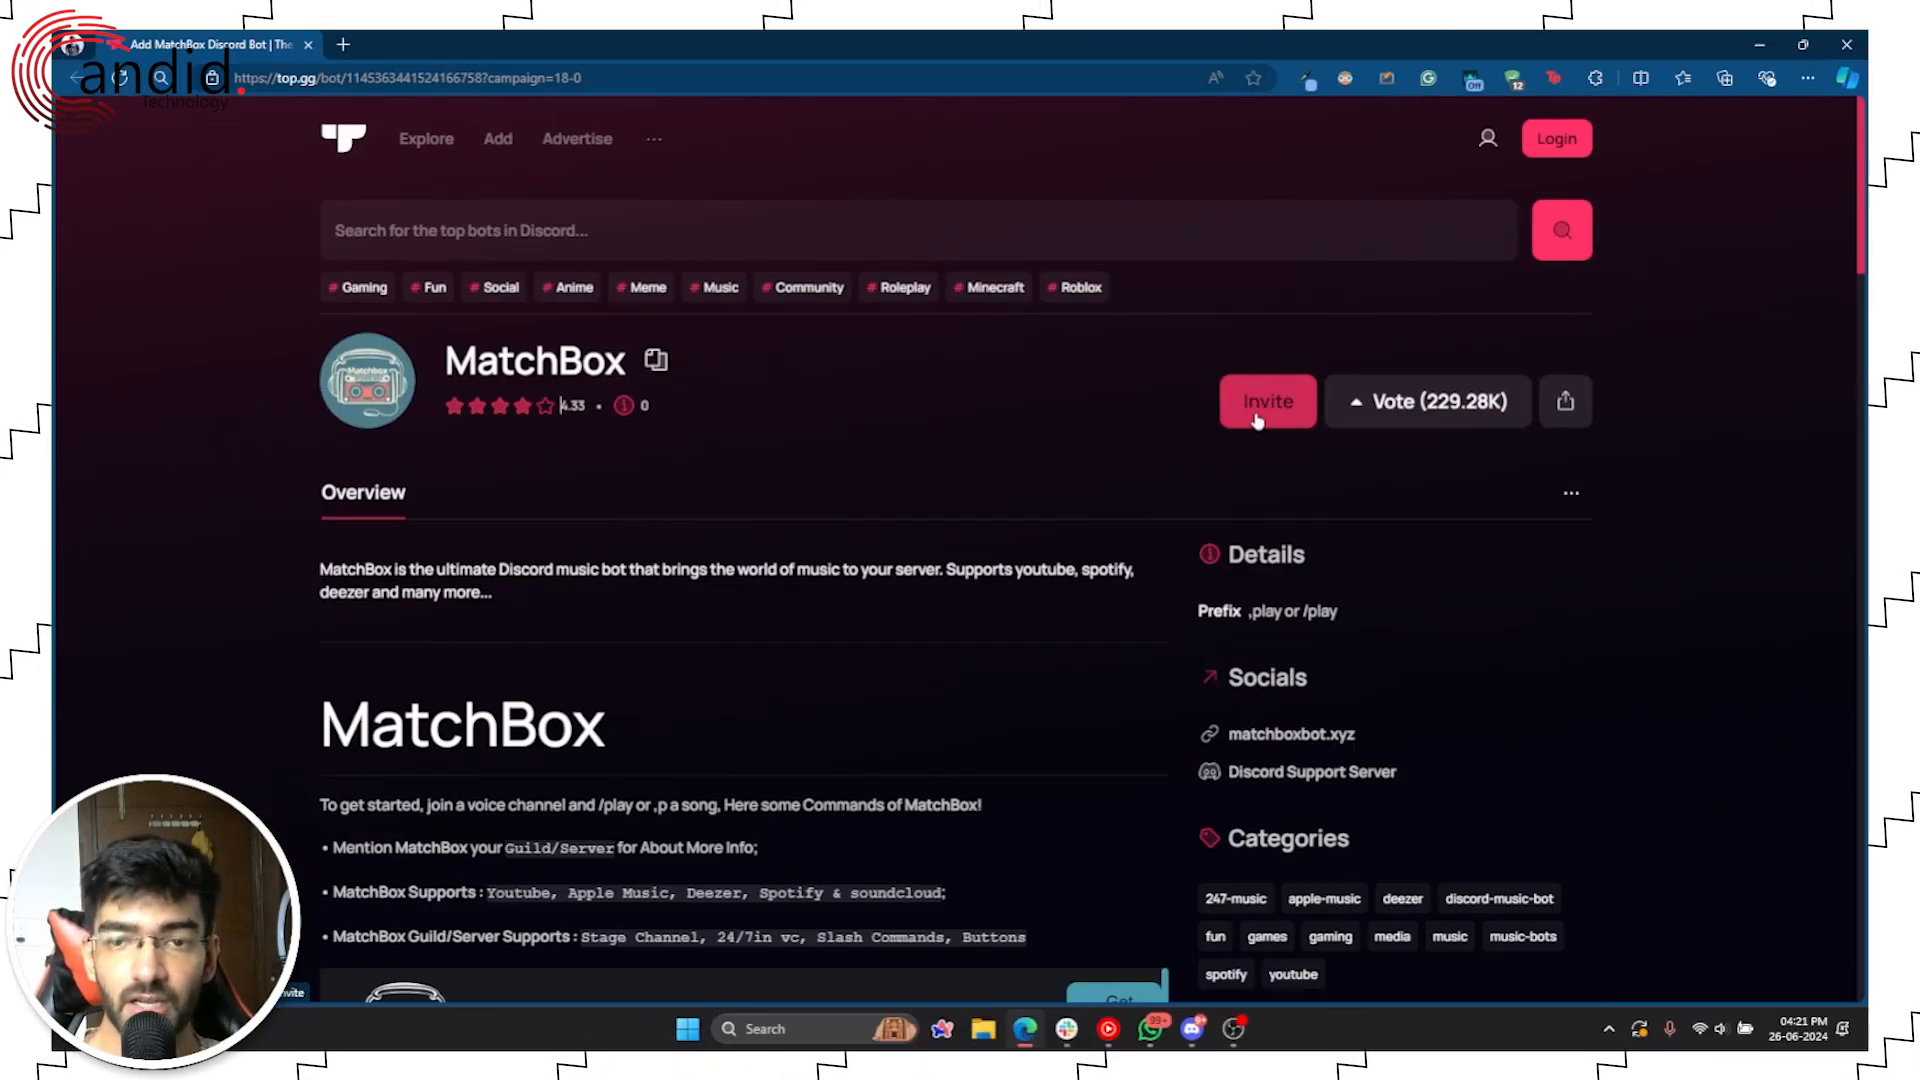
# Start the MatchBox invite and switch the authorisation to the personal Discord account
pyautogui.click(1257, 417)
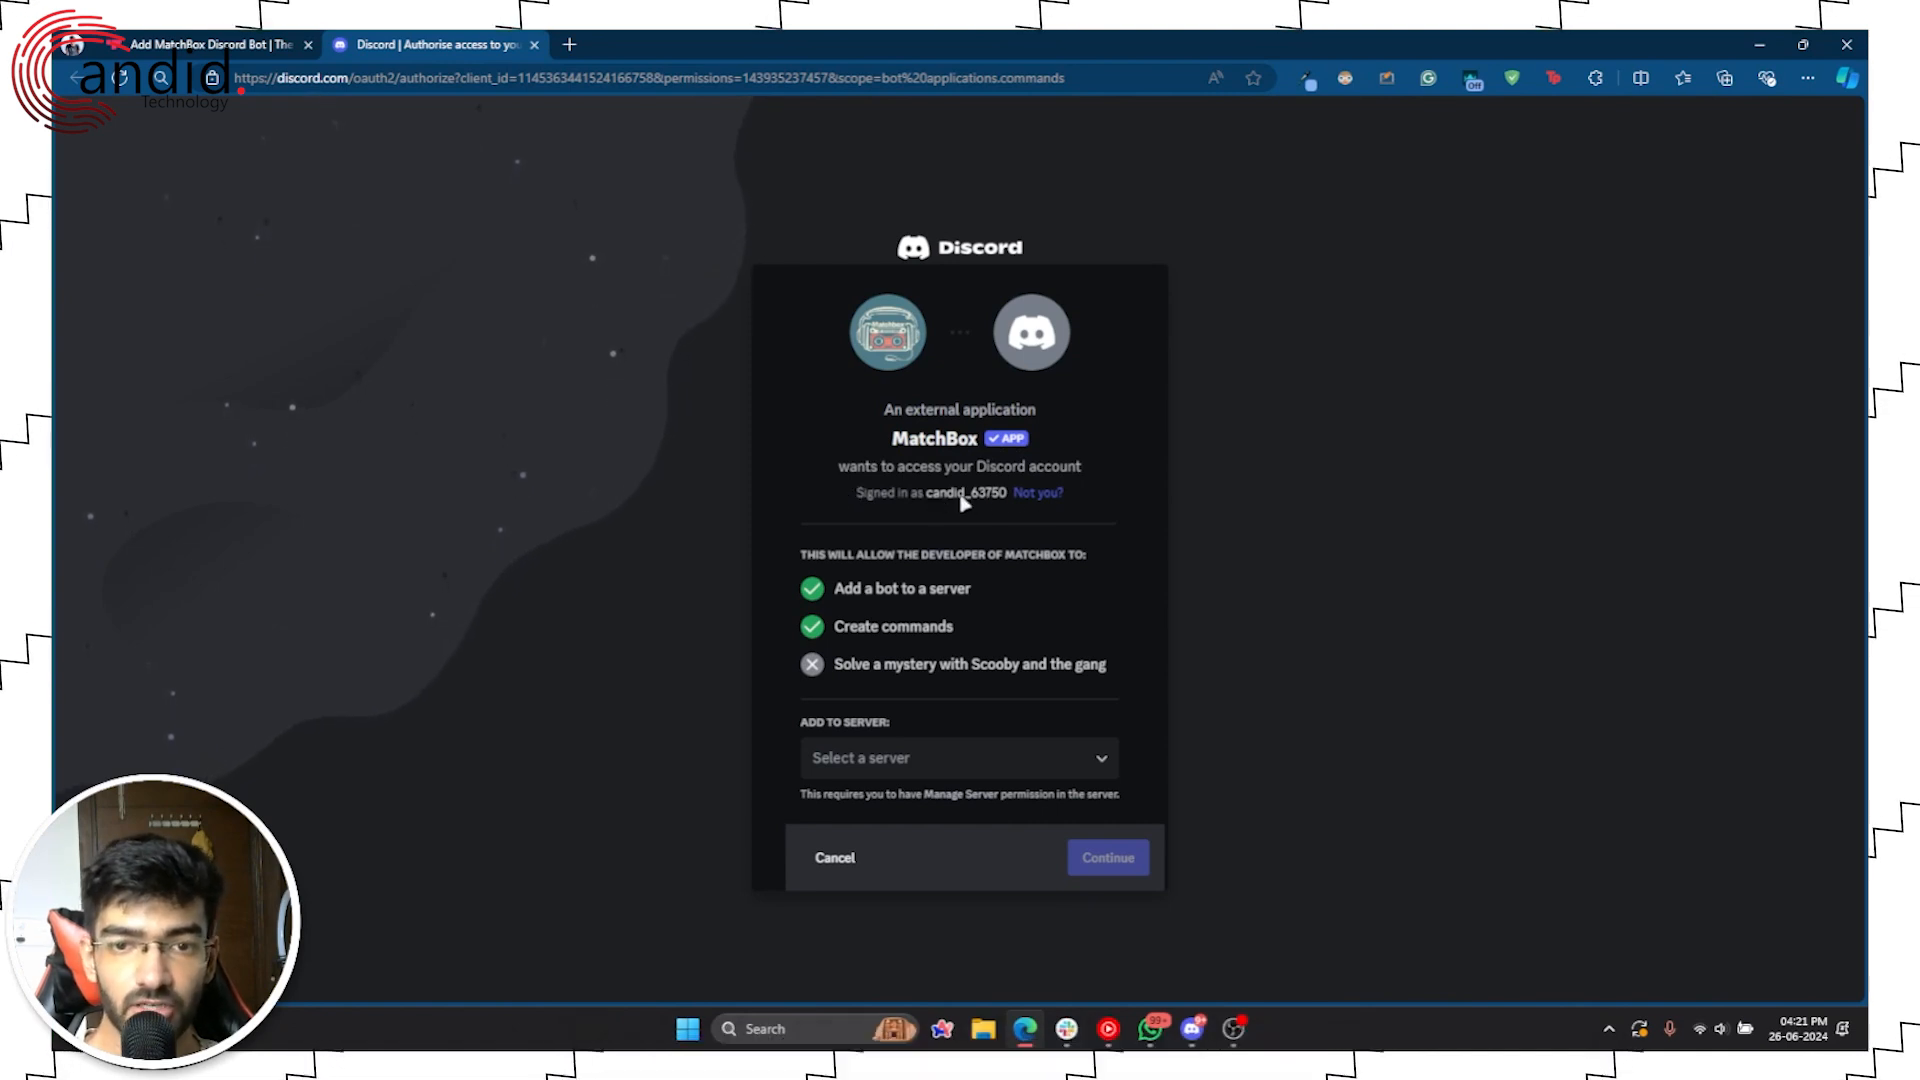
pyautogui.click(1042, 497)
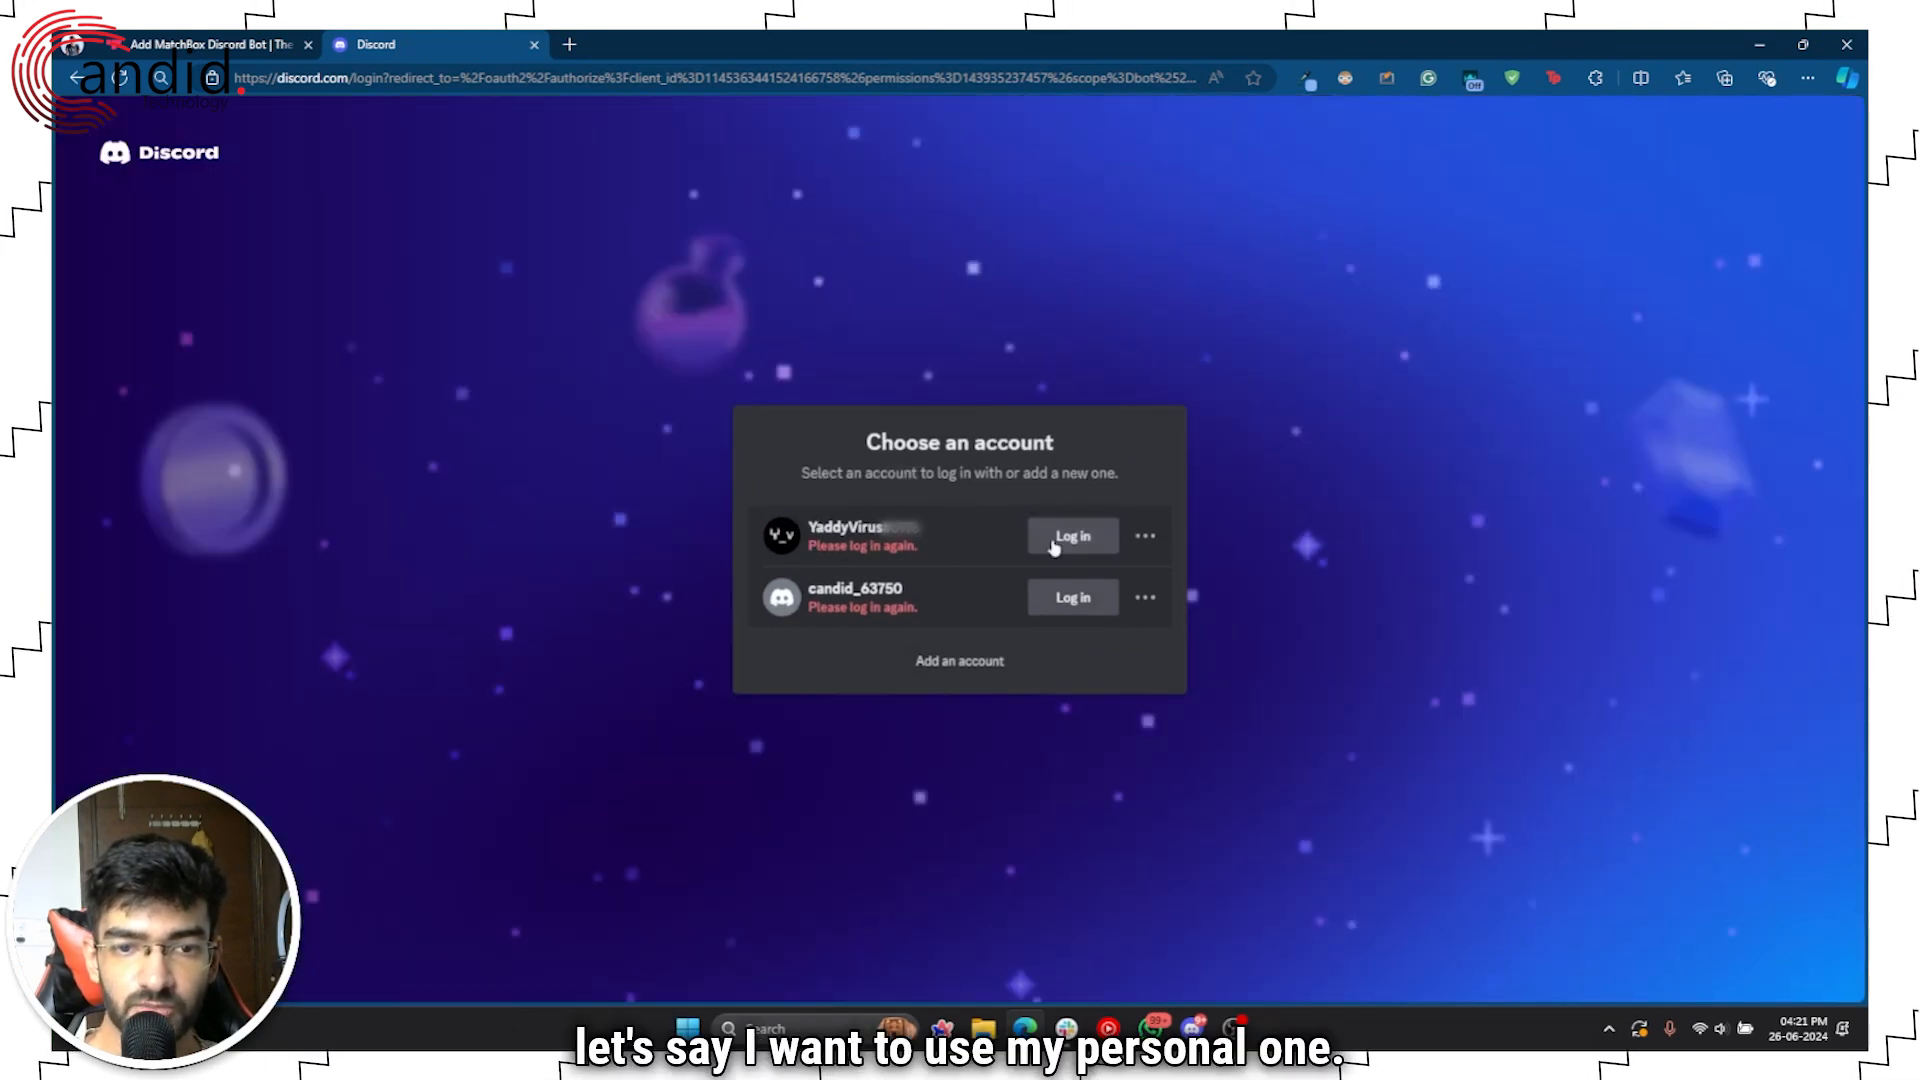
pyautogui.click(1072, 538)
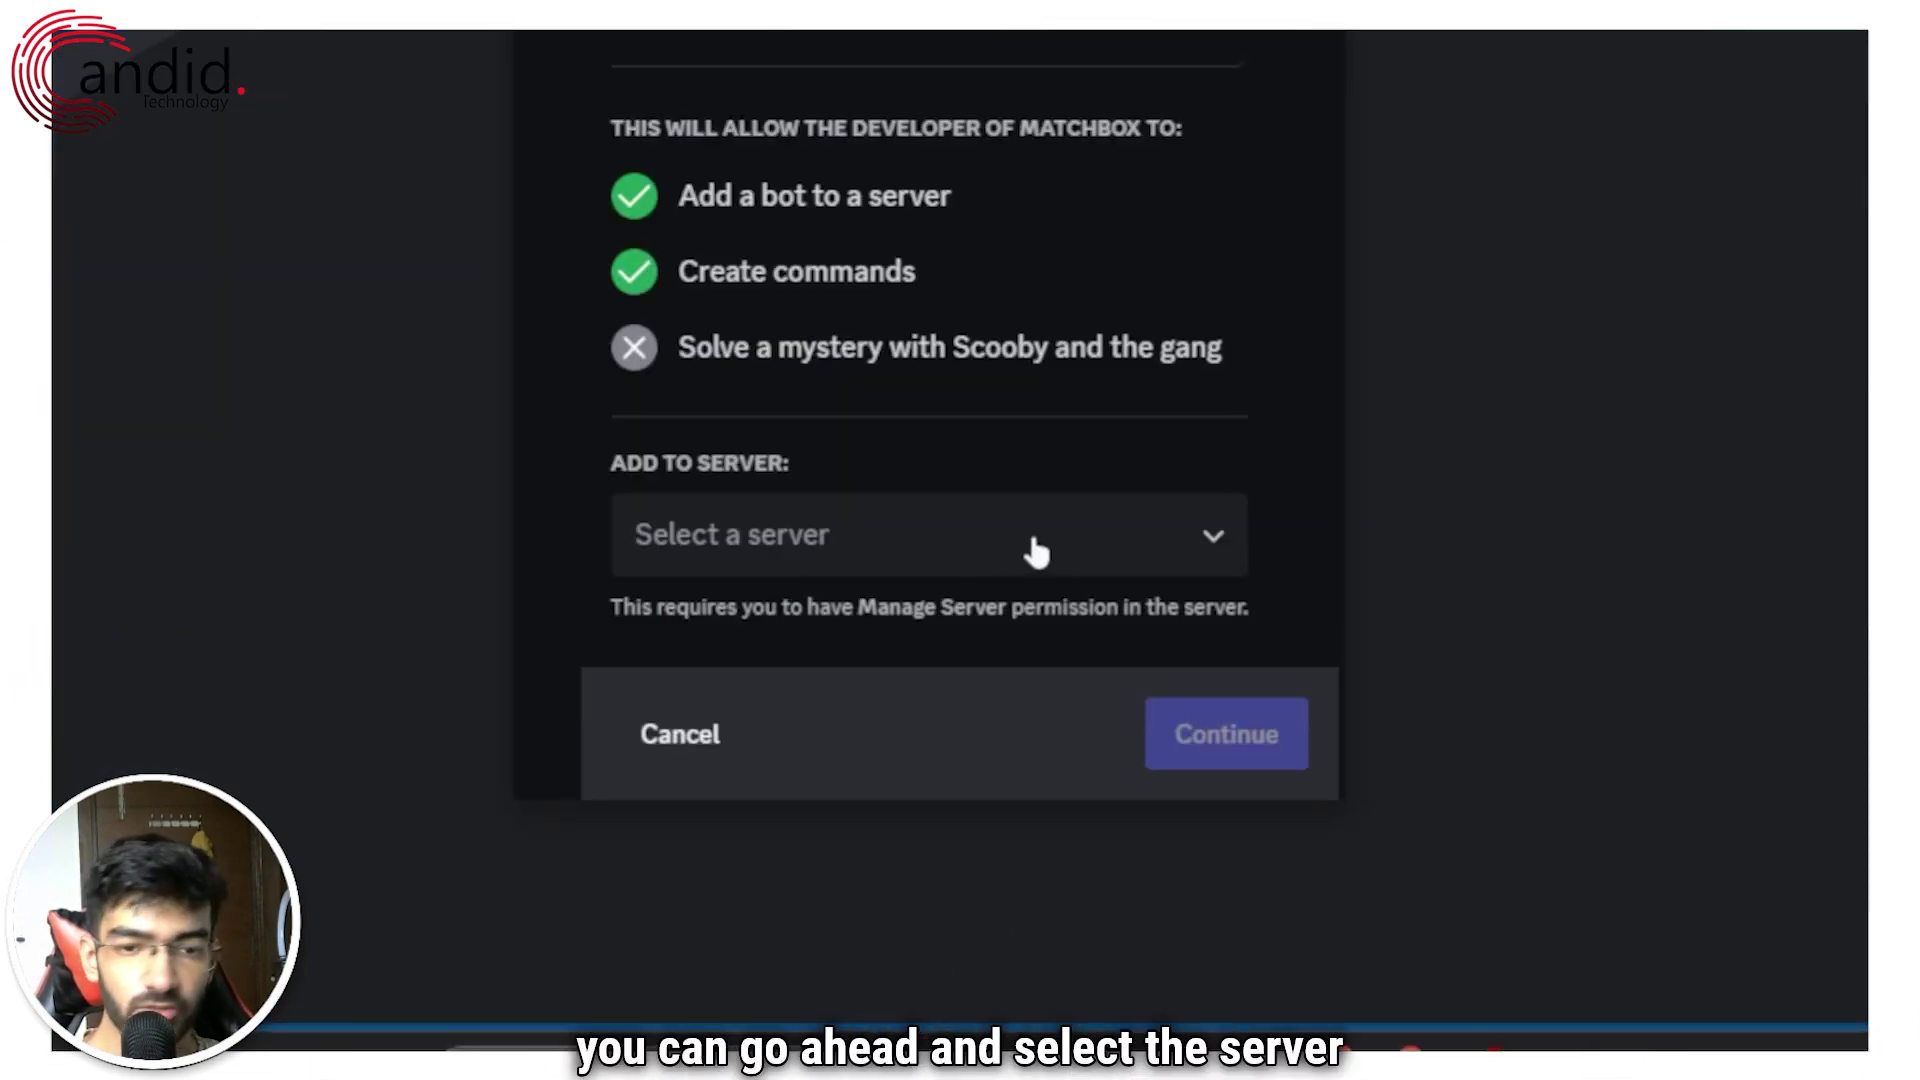
# Select Yaddy's Test Server as MatchBox's destination and continue to the permissions review
pyautogui.click(1028, 534)
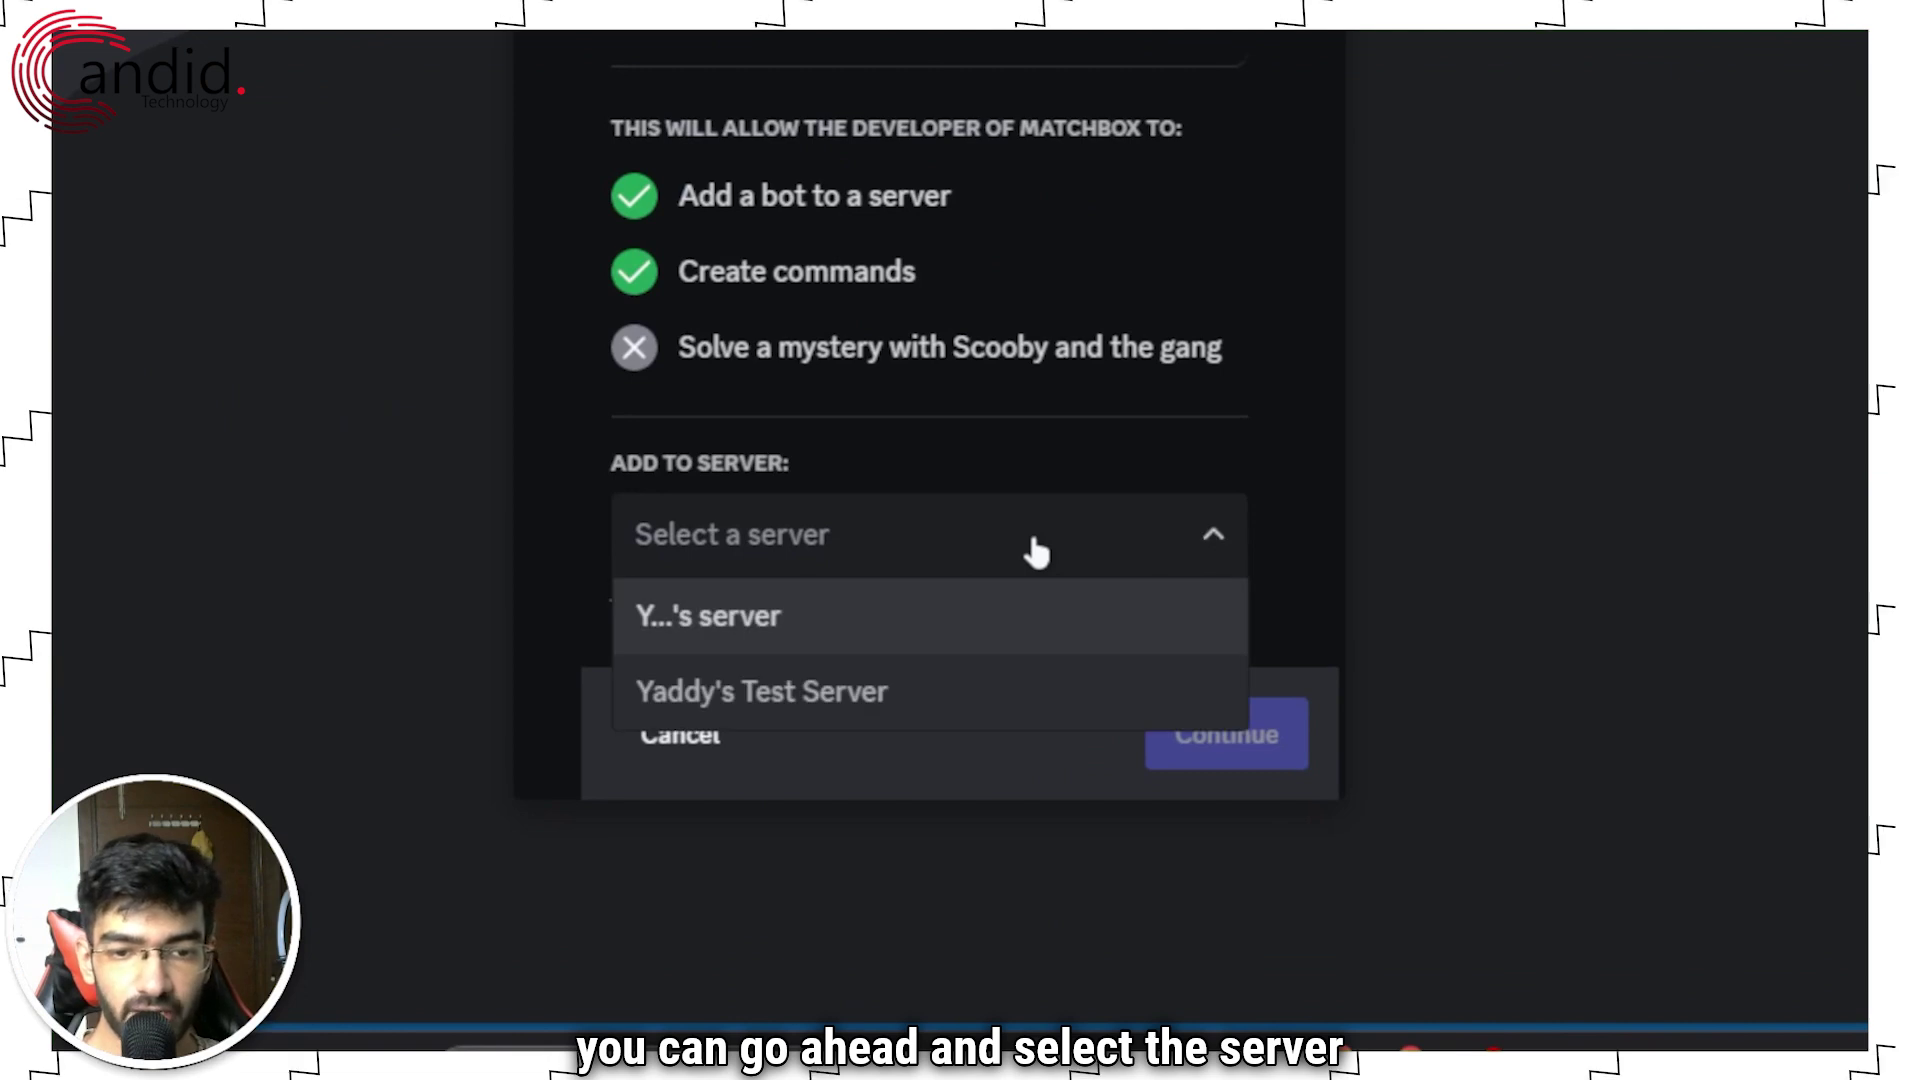
pyautogui.click(1008, 694)
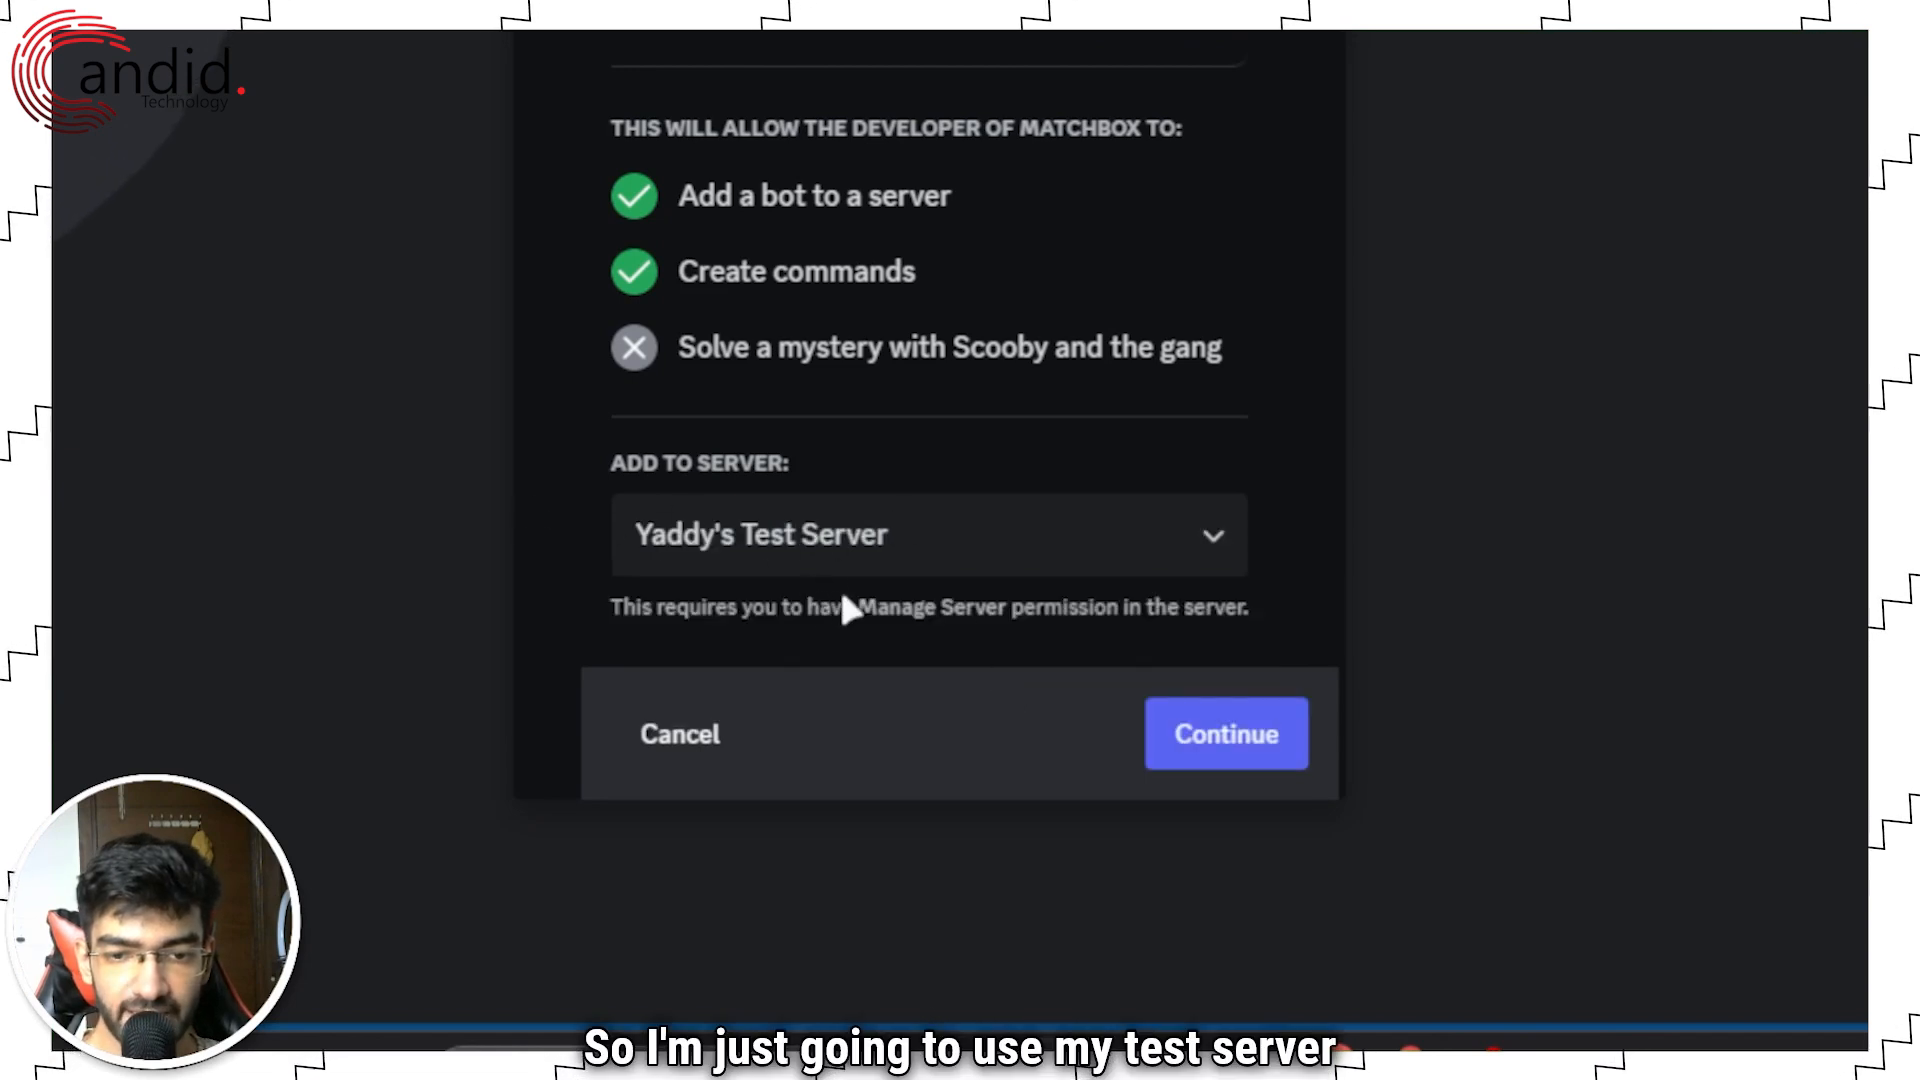
pyautogui.click(1250, 746)
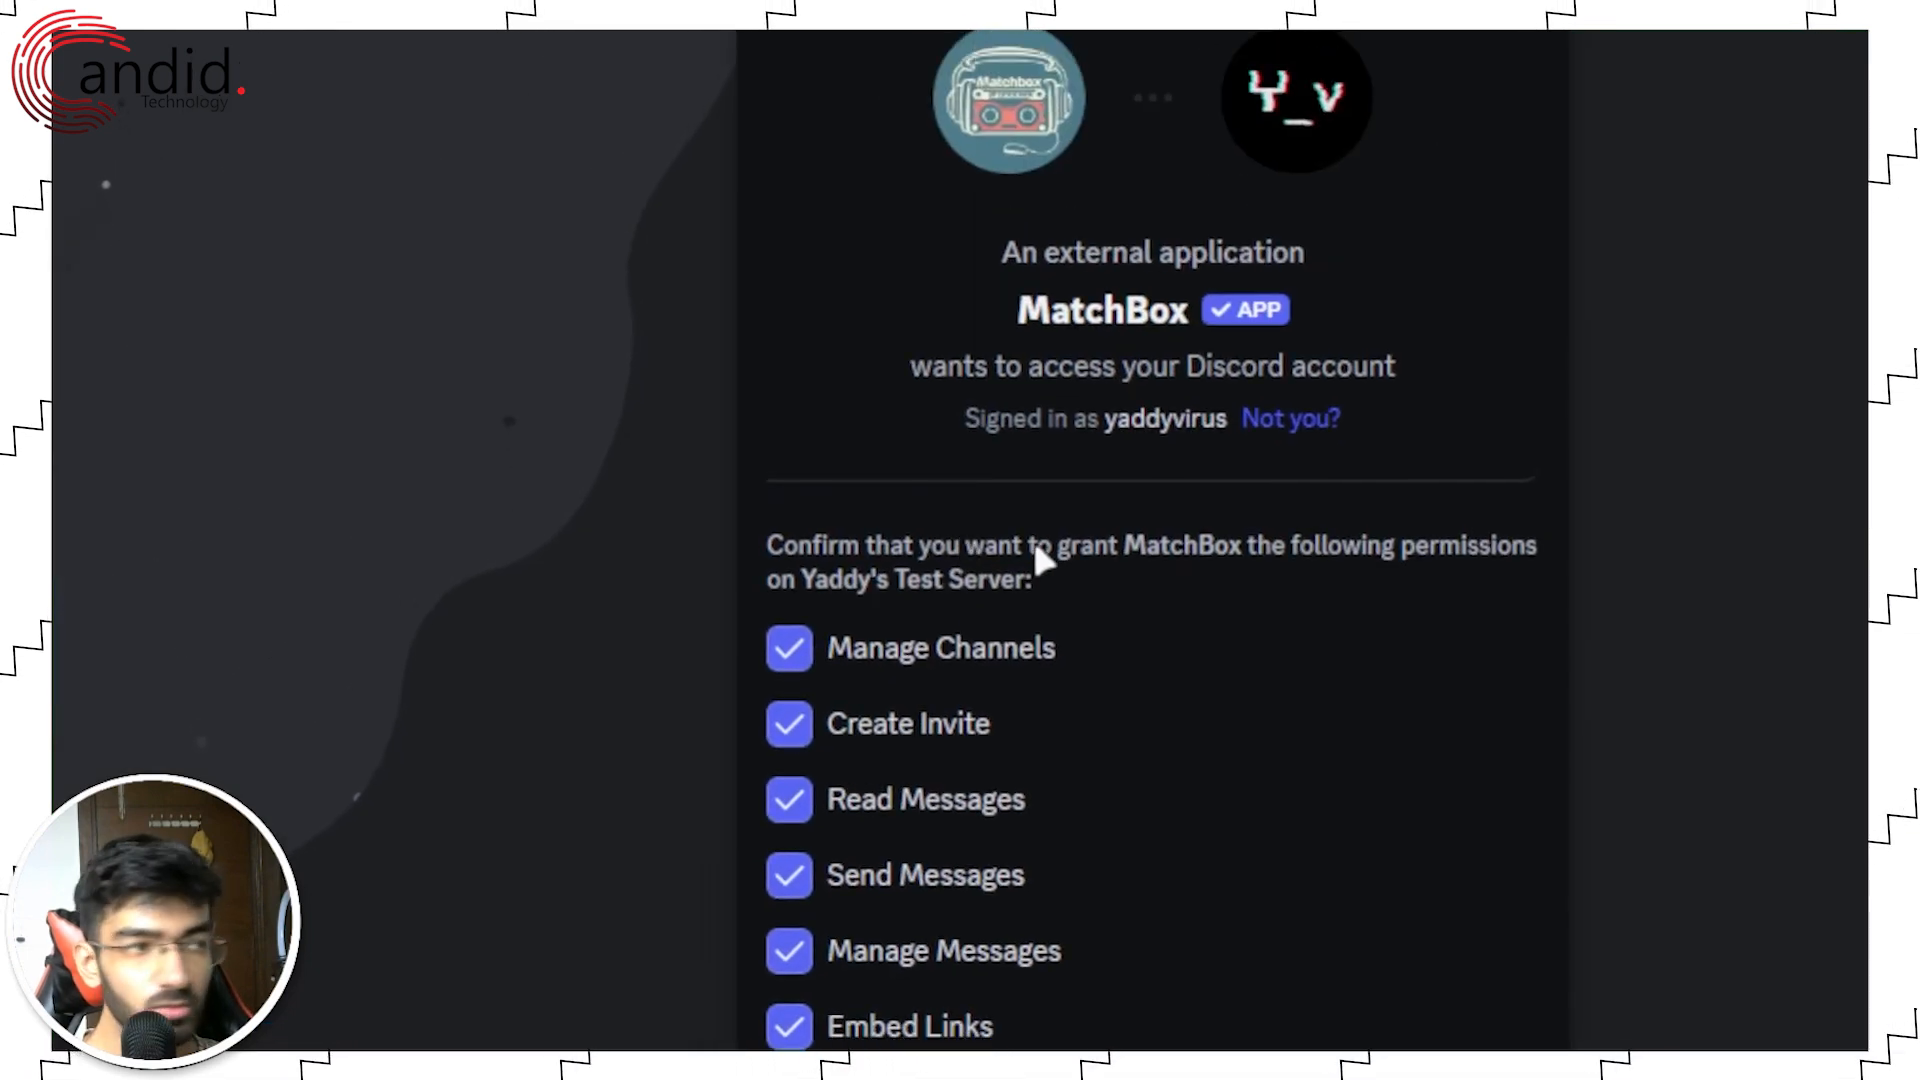
pyautogui.scroll(-4, 998, 709)
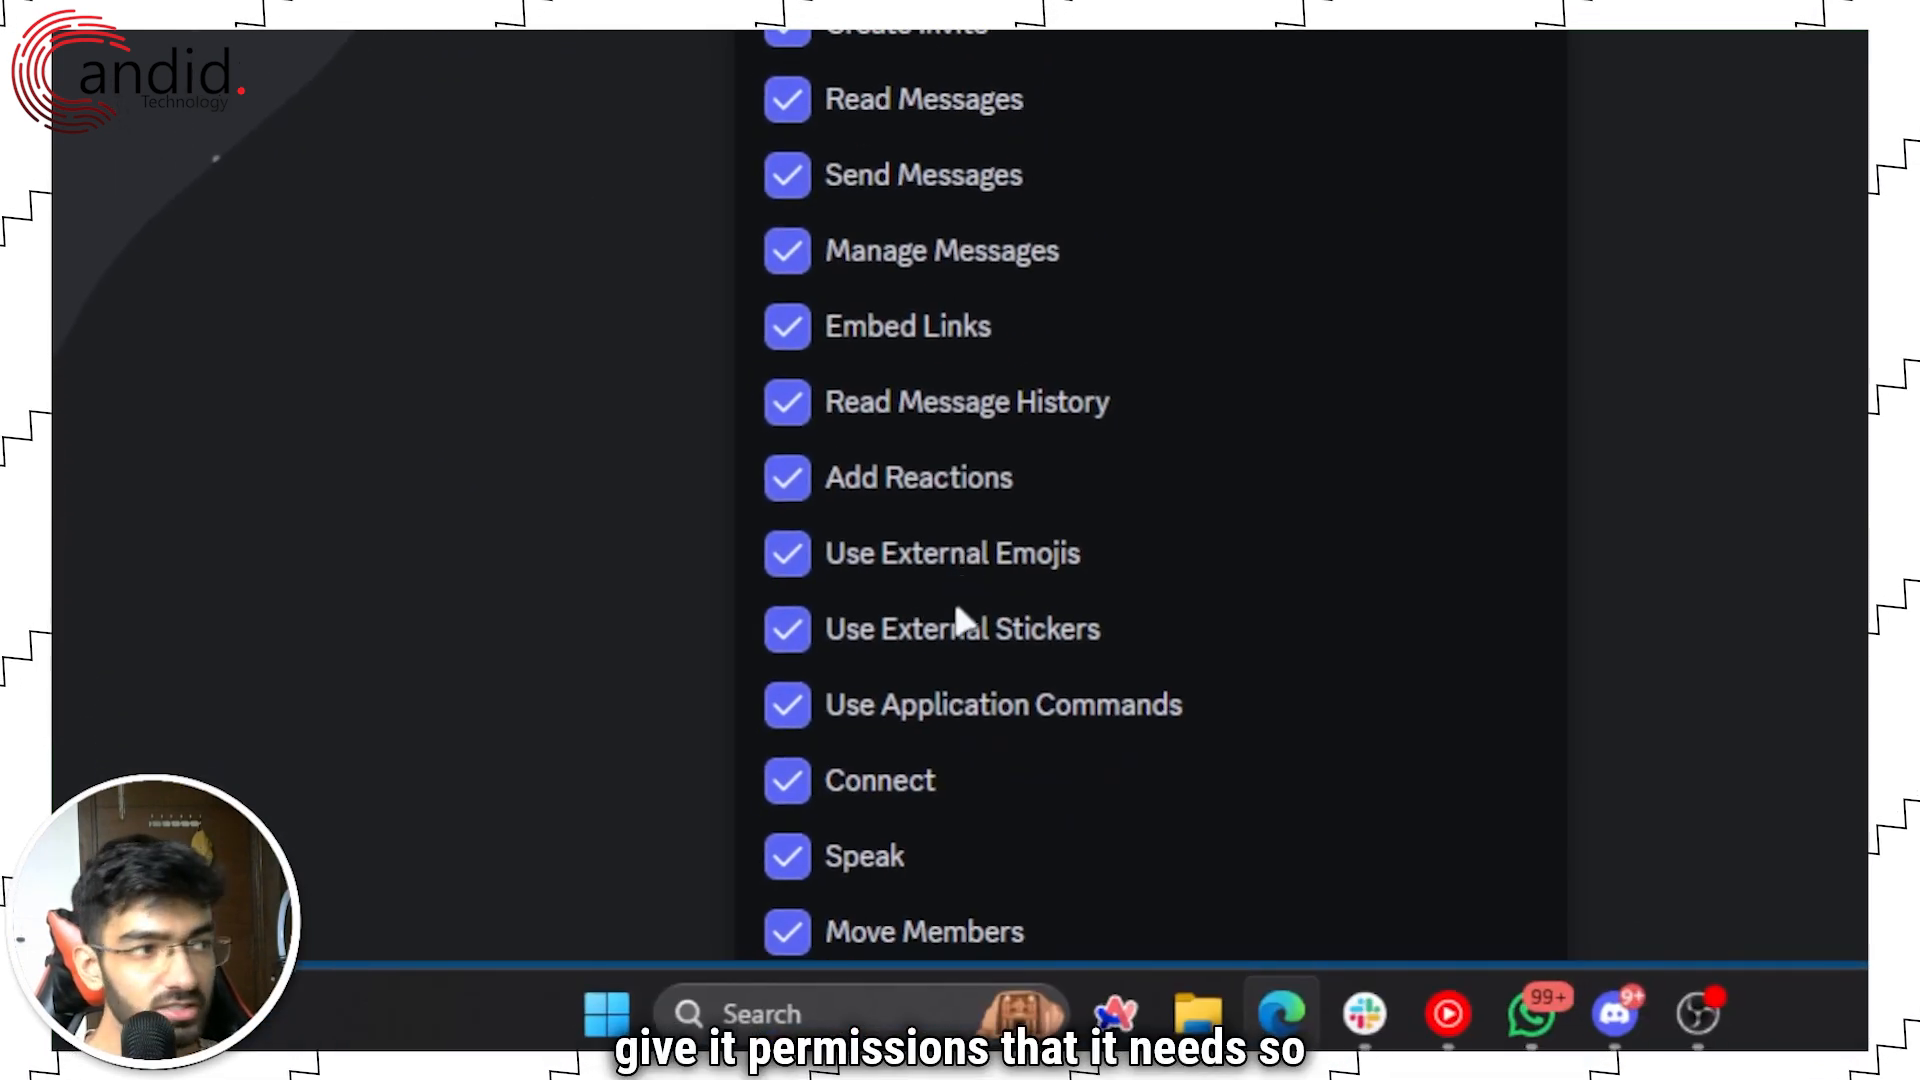
pyautogui.scroll(4, 959, 553)
pyautogui.scroll(2, 958, 524)
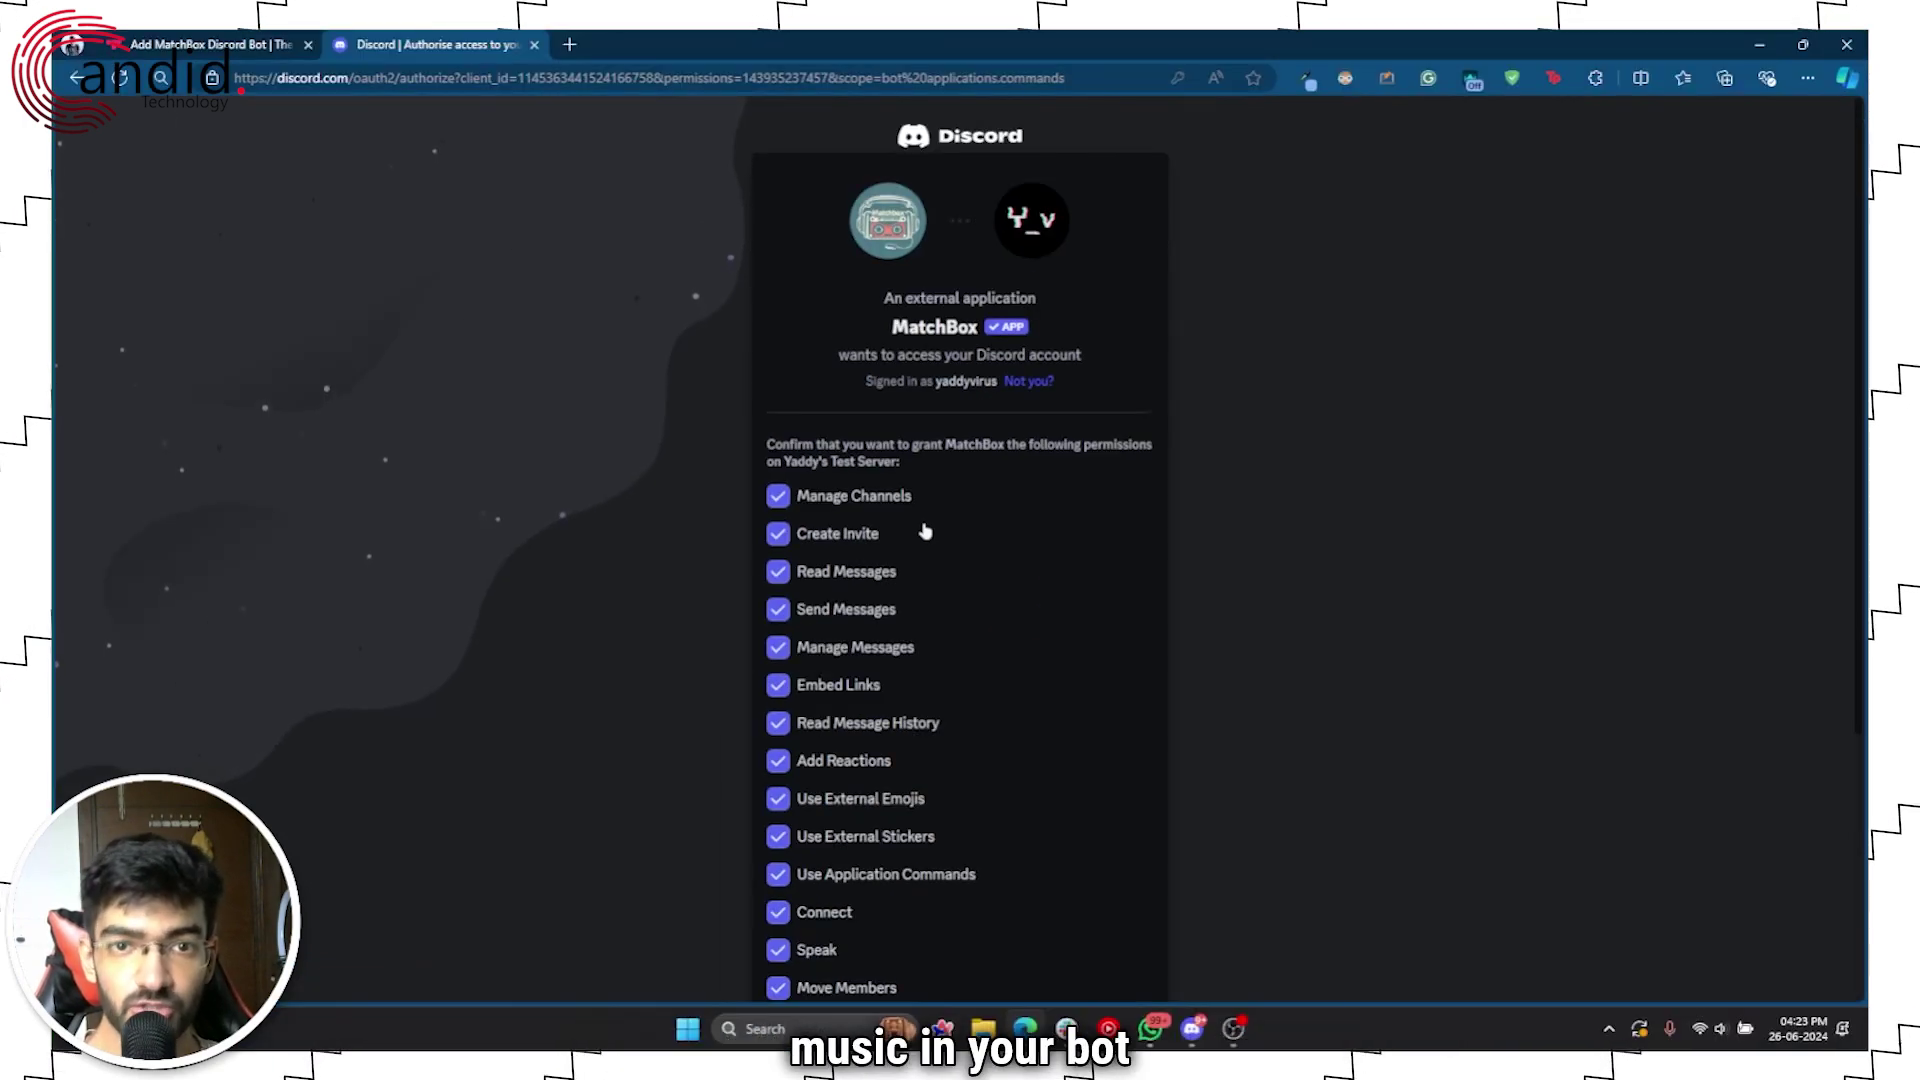
pyautogui.scroll(-2, 967, 531)
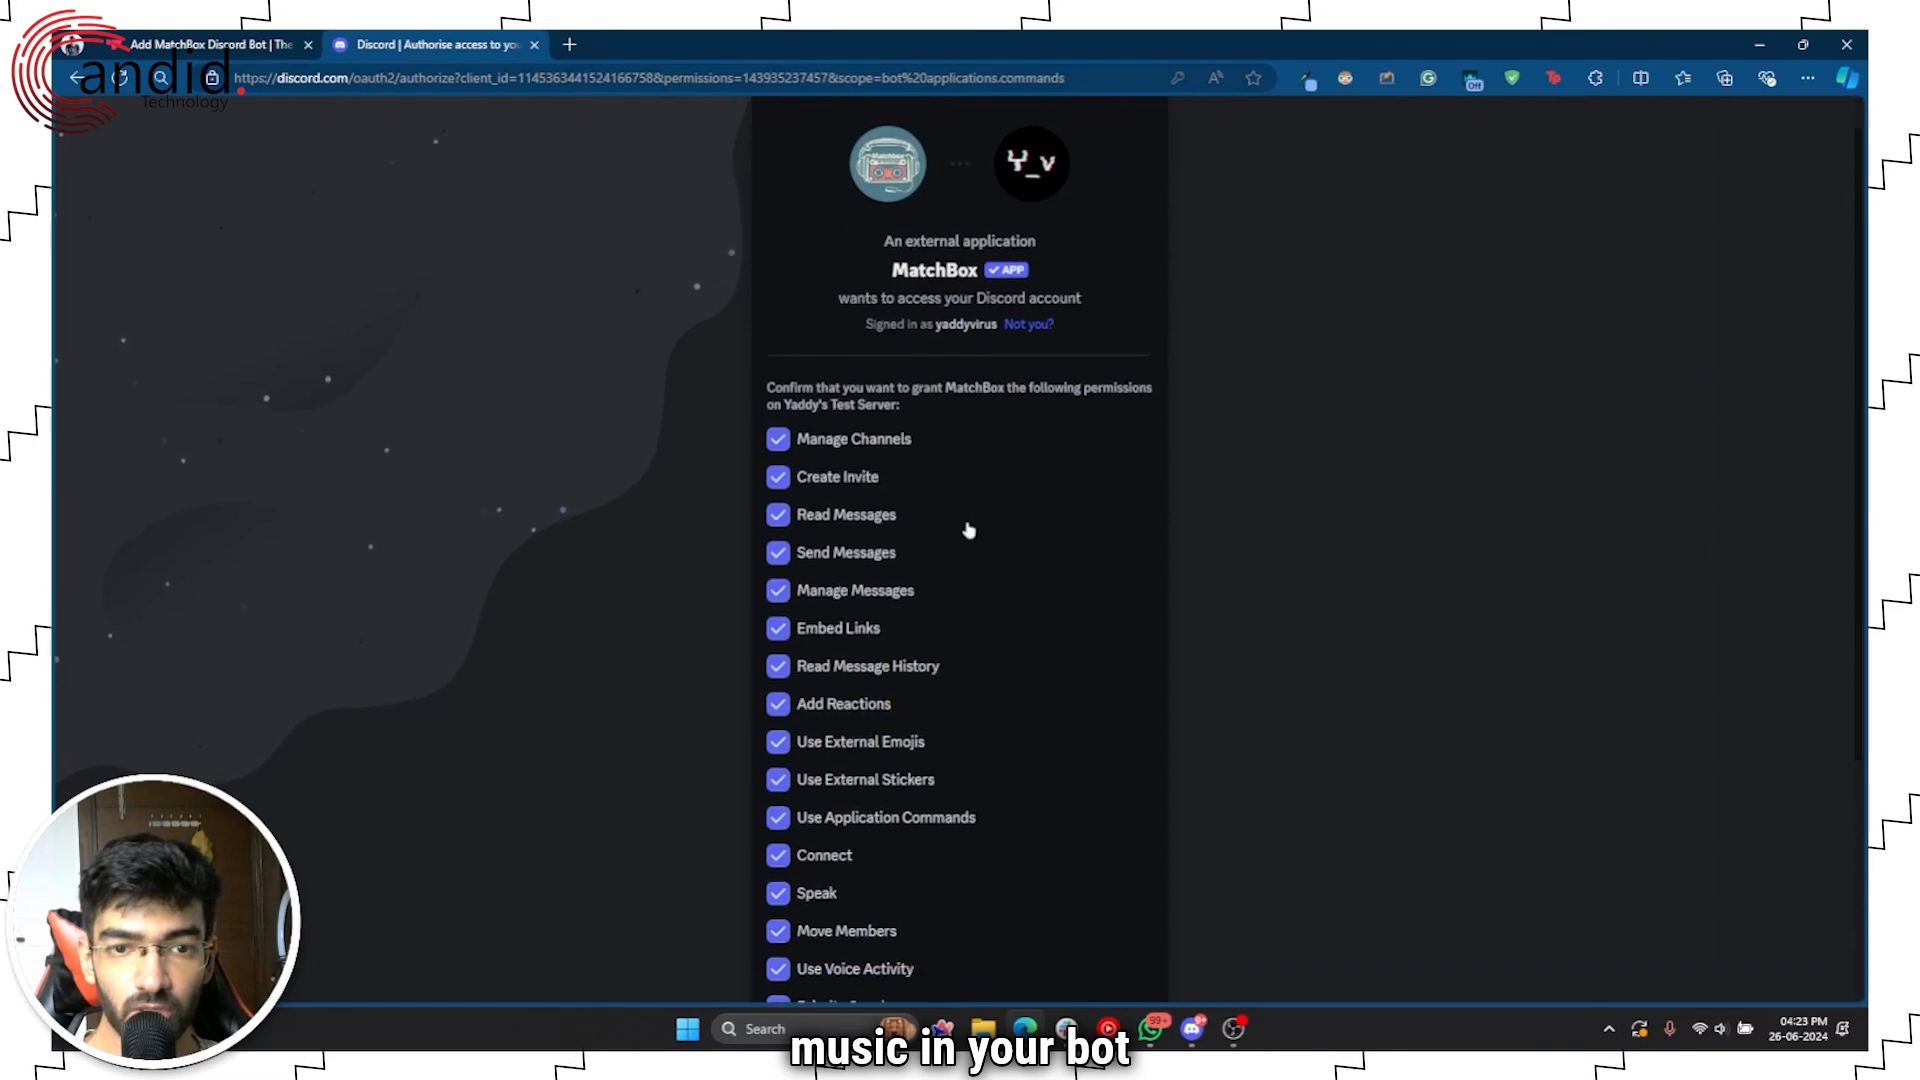
pyautogui.scroll(-2, 968, 532)
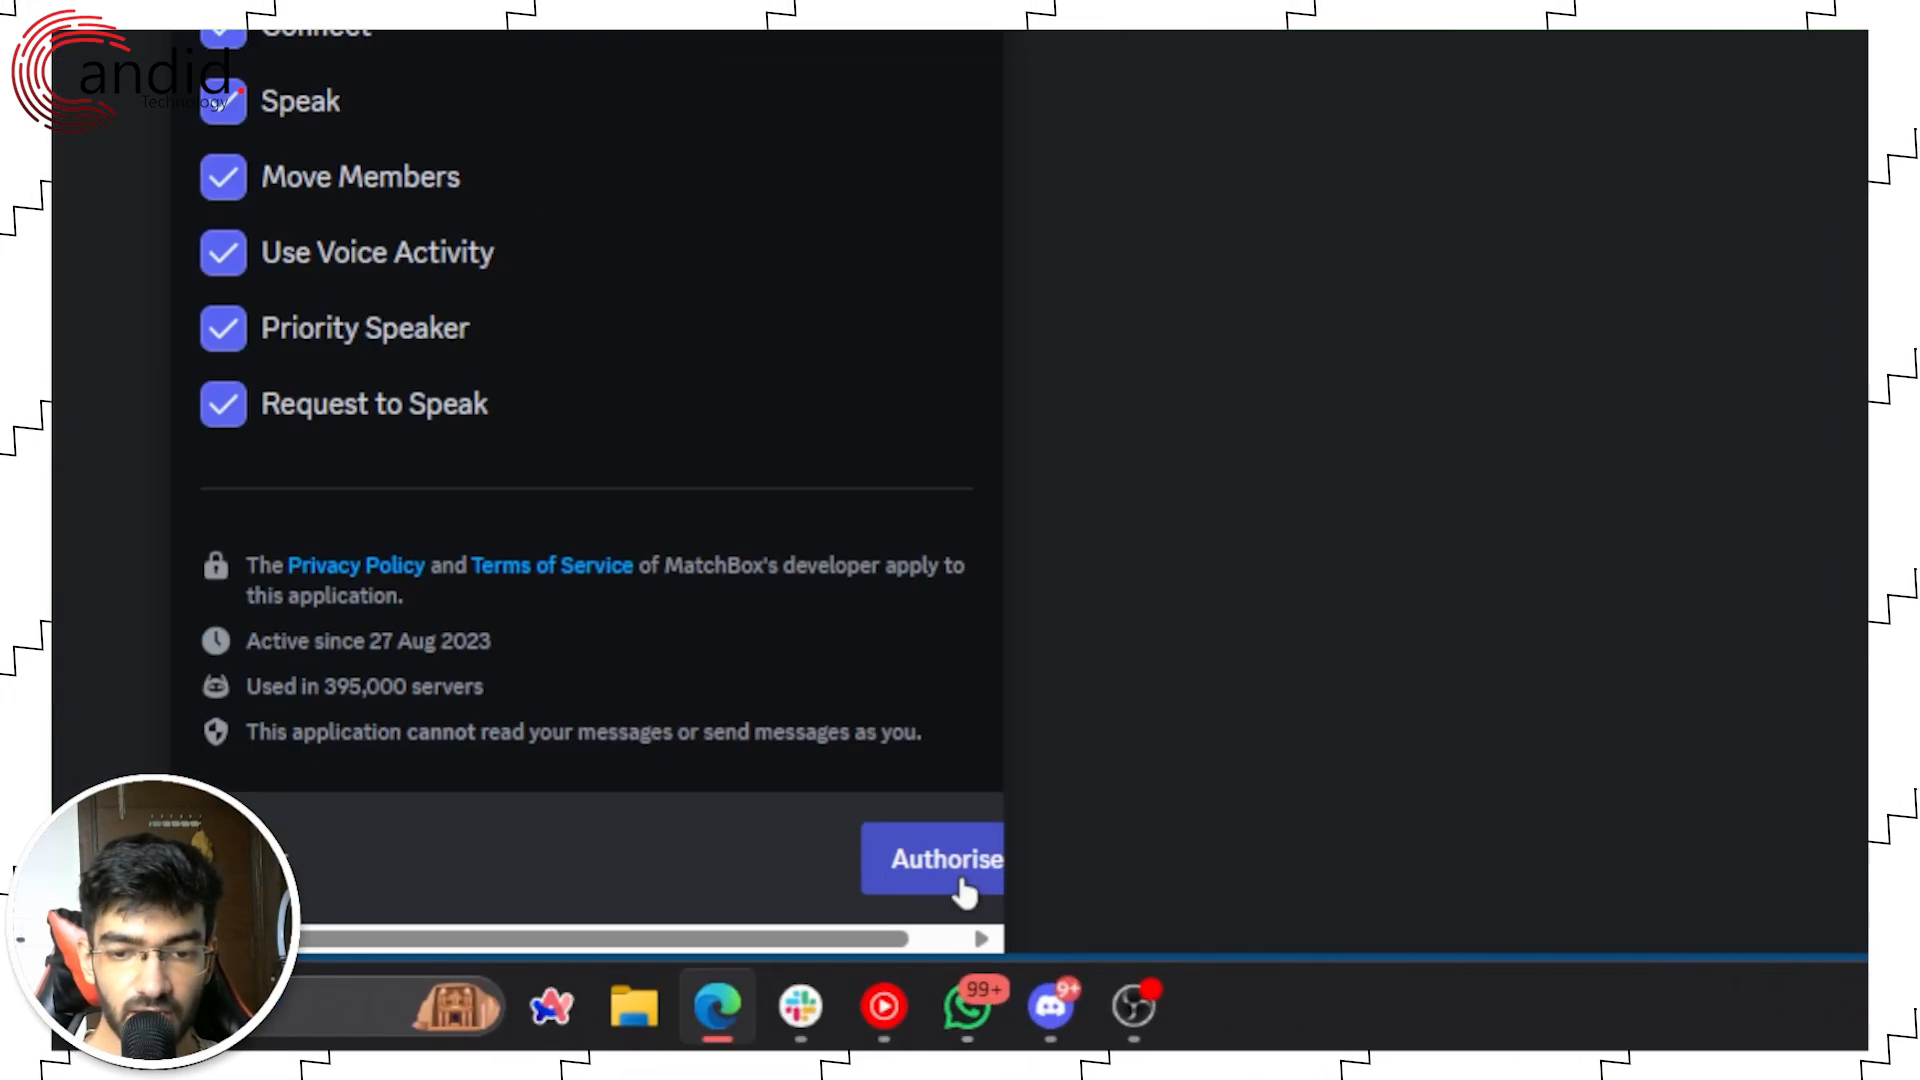
# Authorise MatchBox with the listed permissions and pass the 'I am human' captcha
pyautogui.click(963, 885)
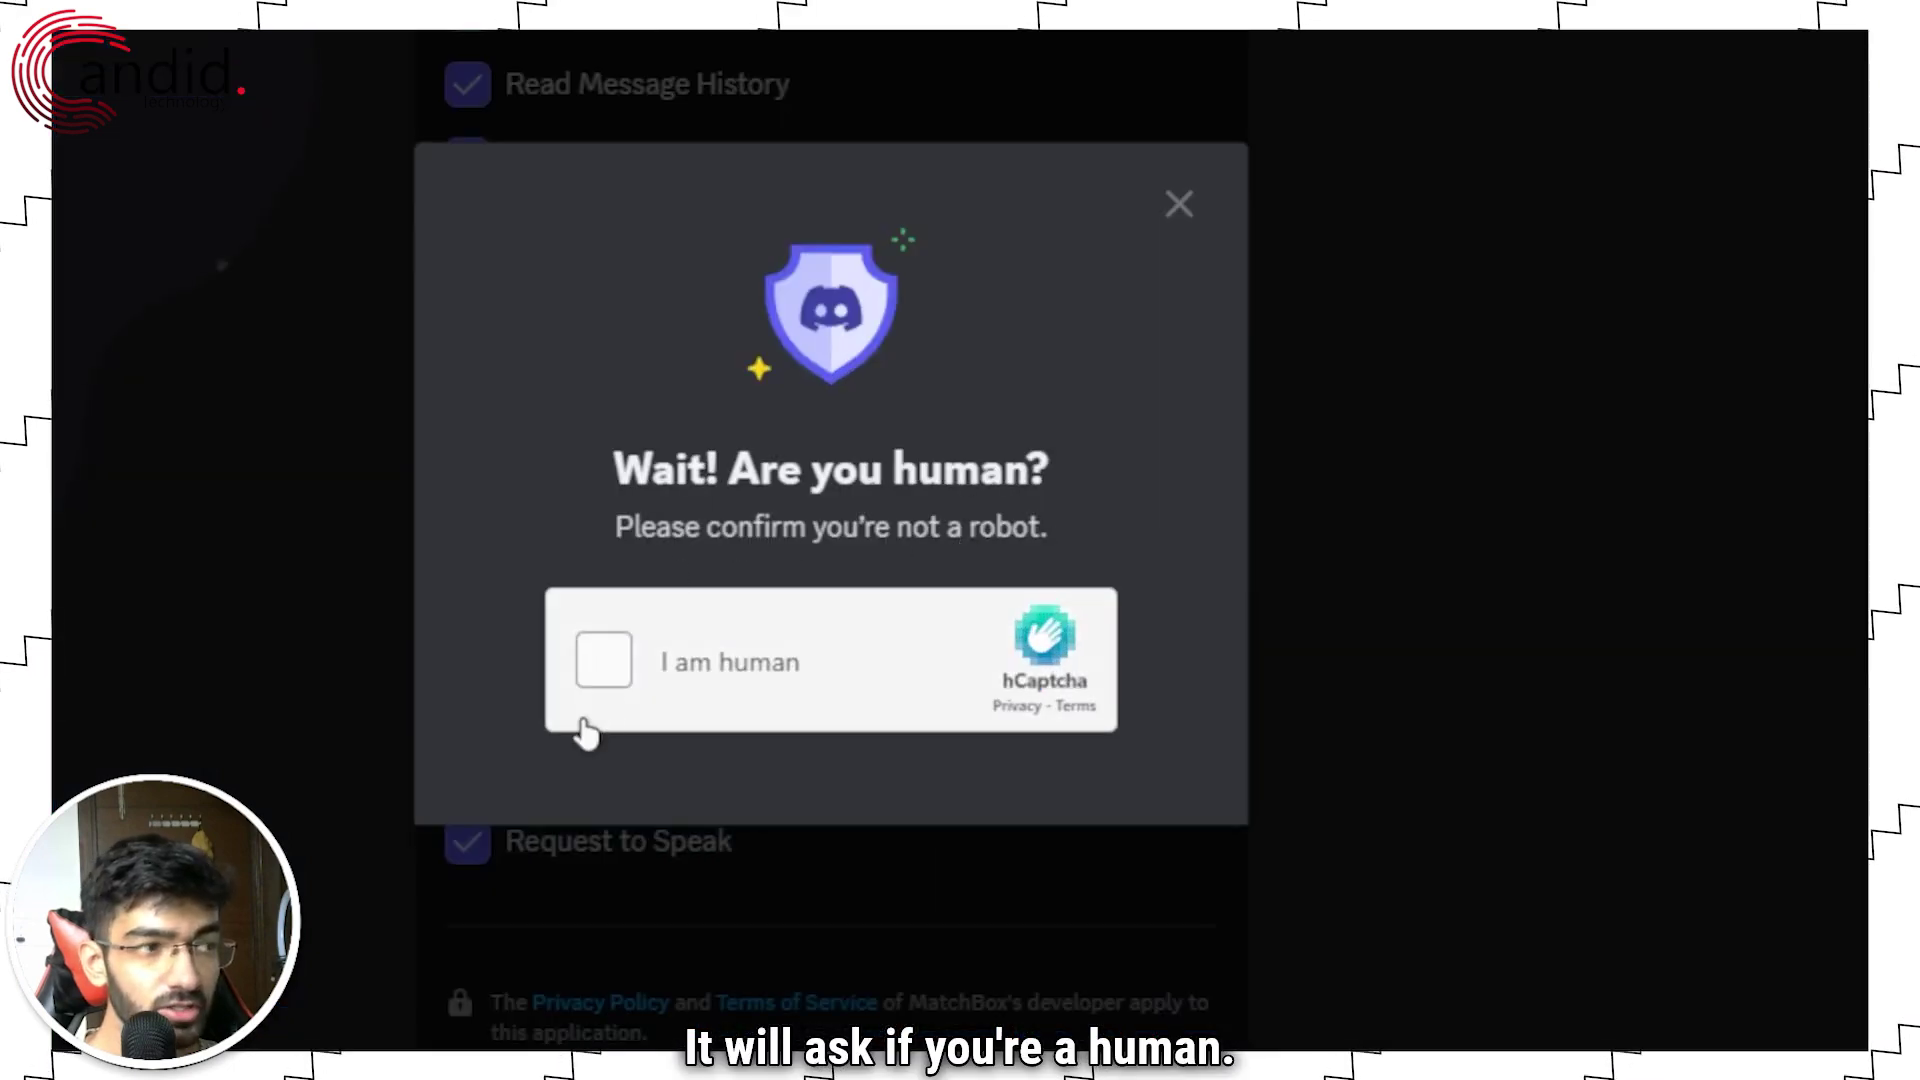
pyautogui.click(845, 638)
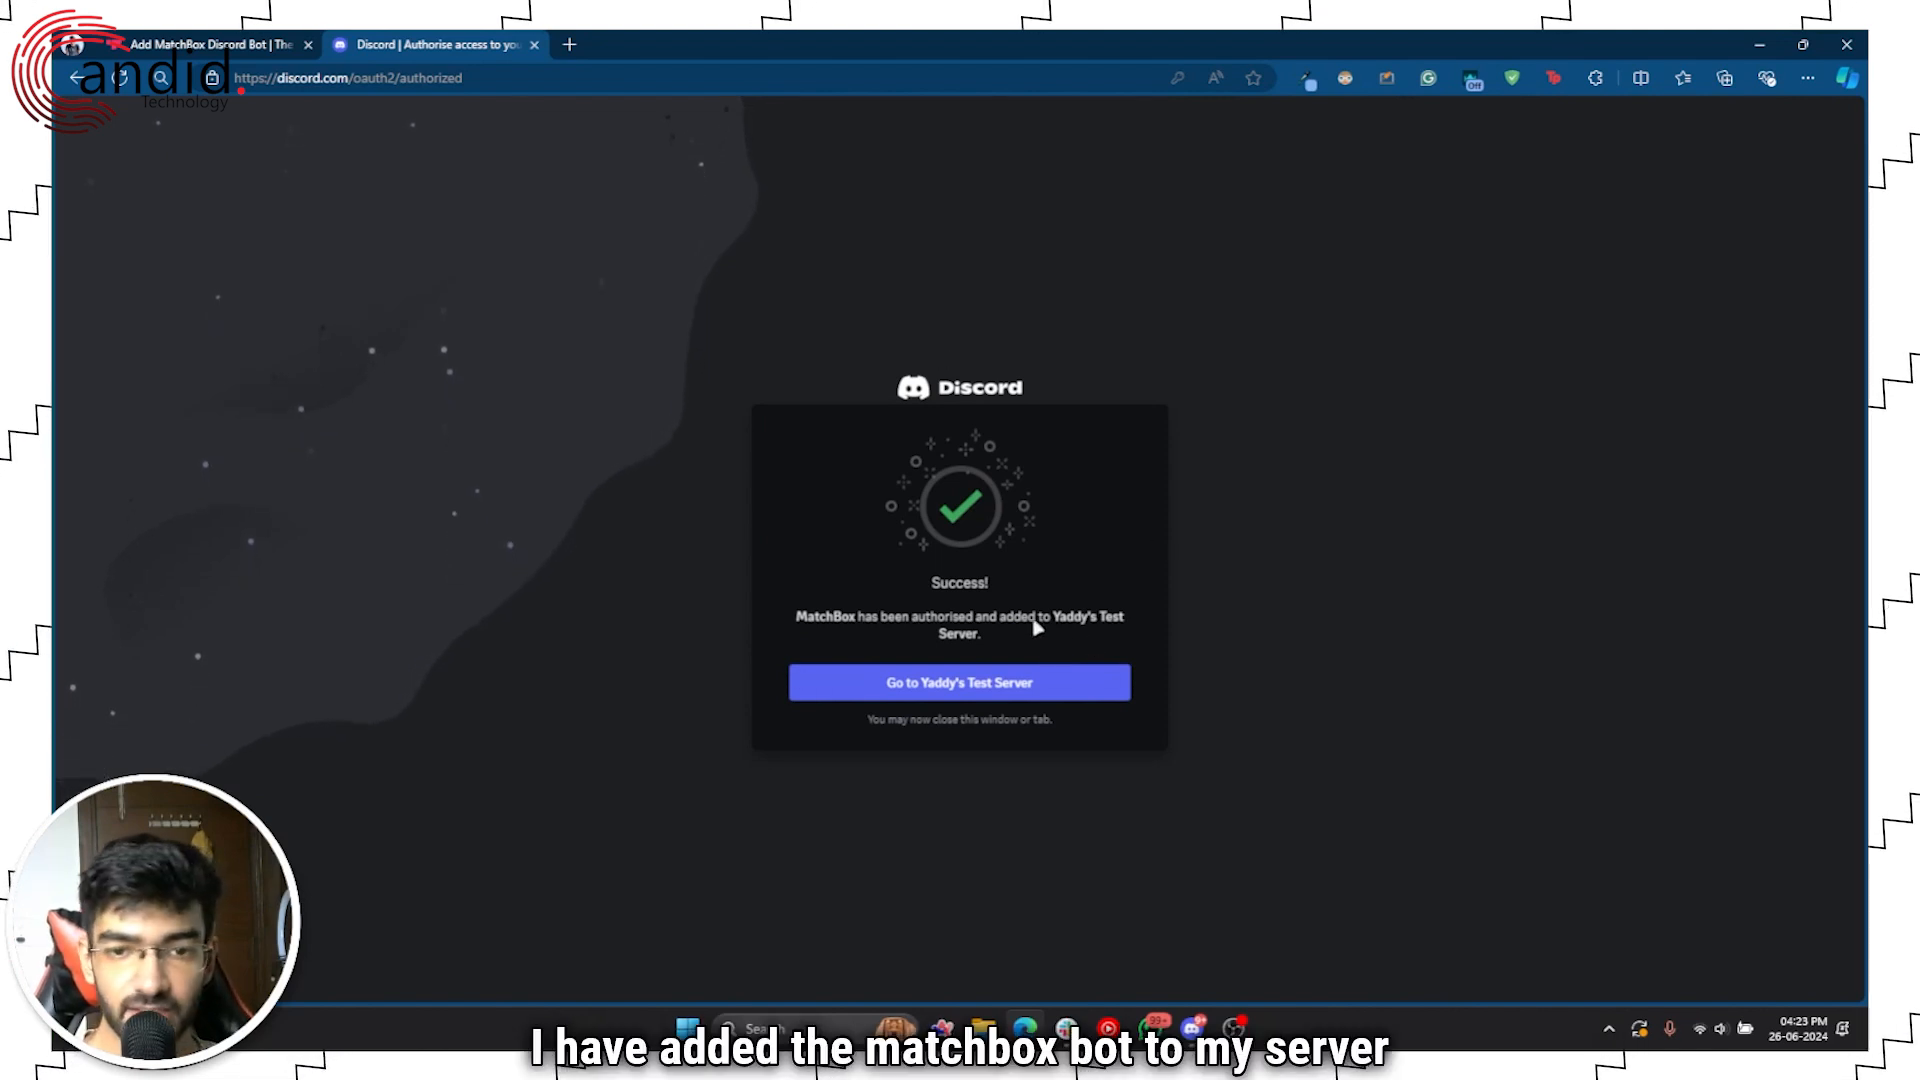
# Go to Yaddy's Test Server from the MatchBox success page
pyautogui.click(938, 683)
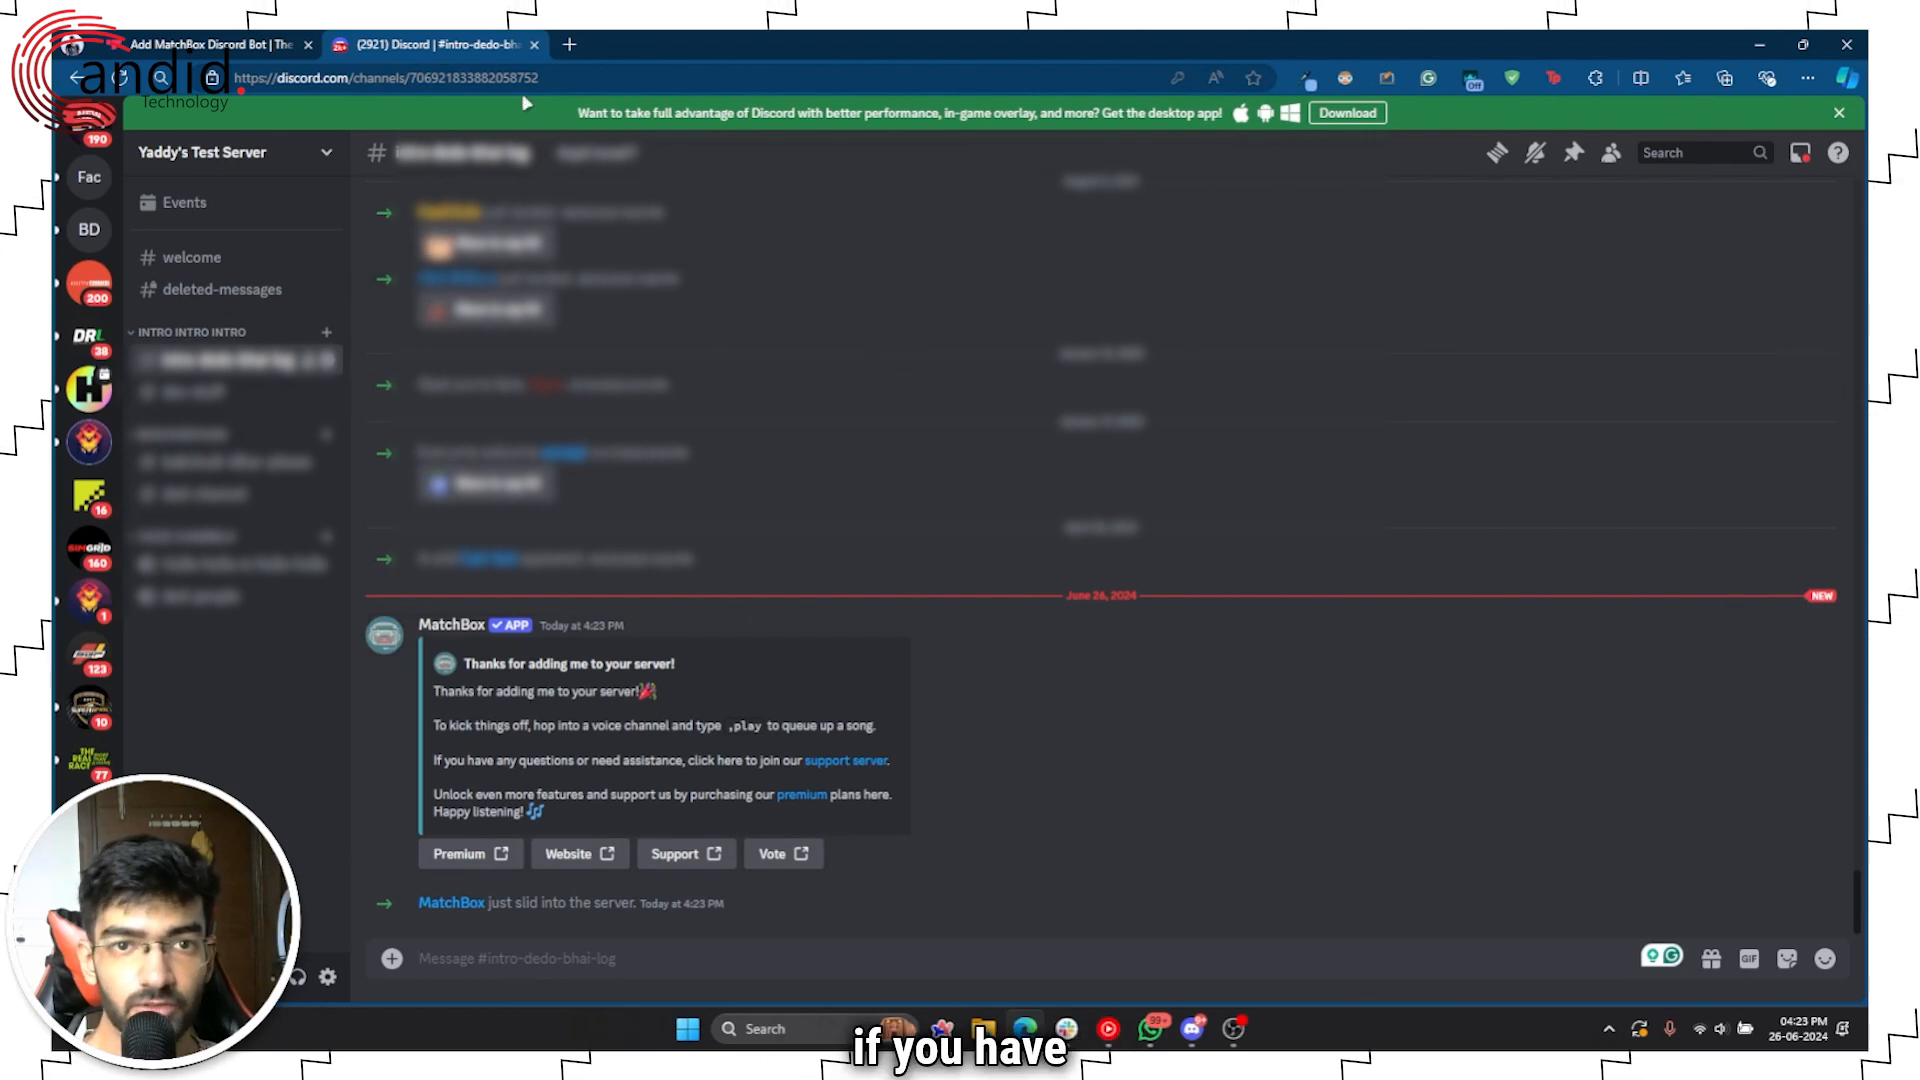
# Switch to the Discord desktop app and open Yaddy's Test Server with MatchBox's welcome message
pyautogui.click(1192, 1030)
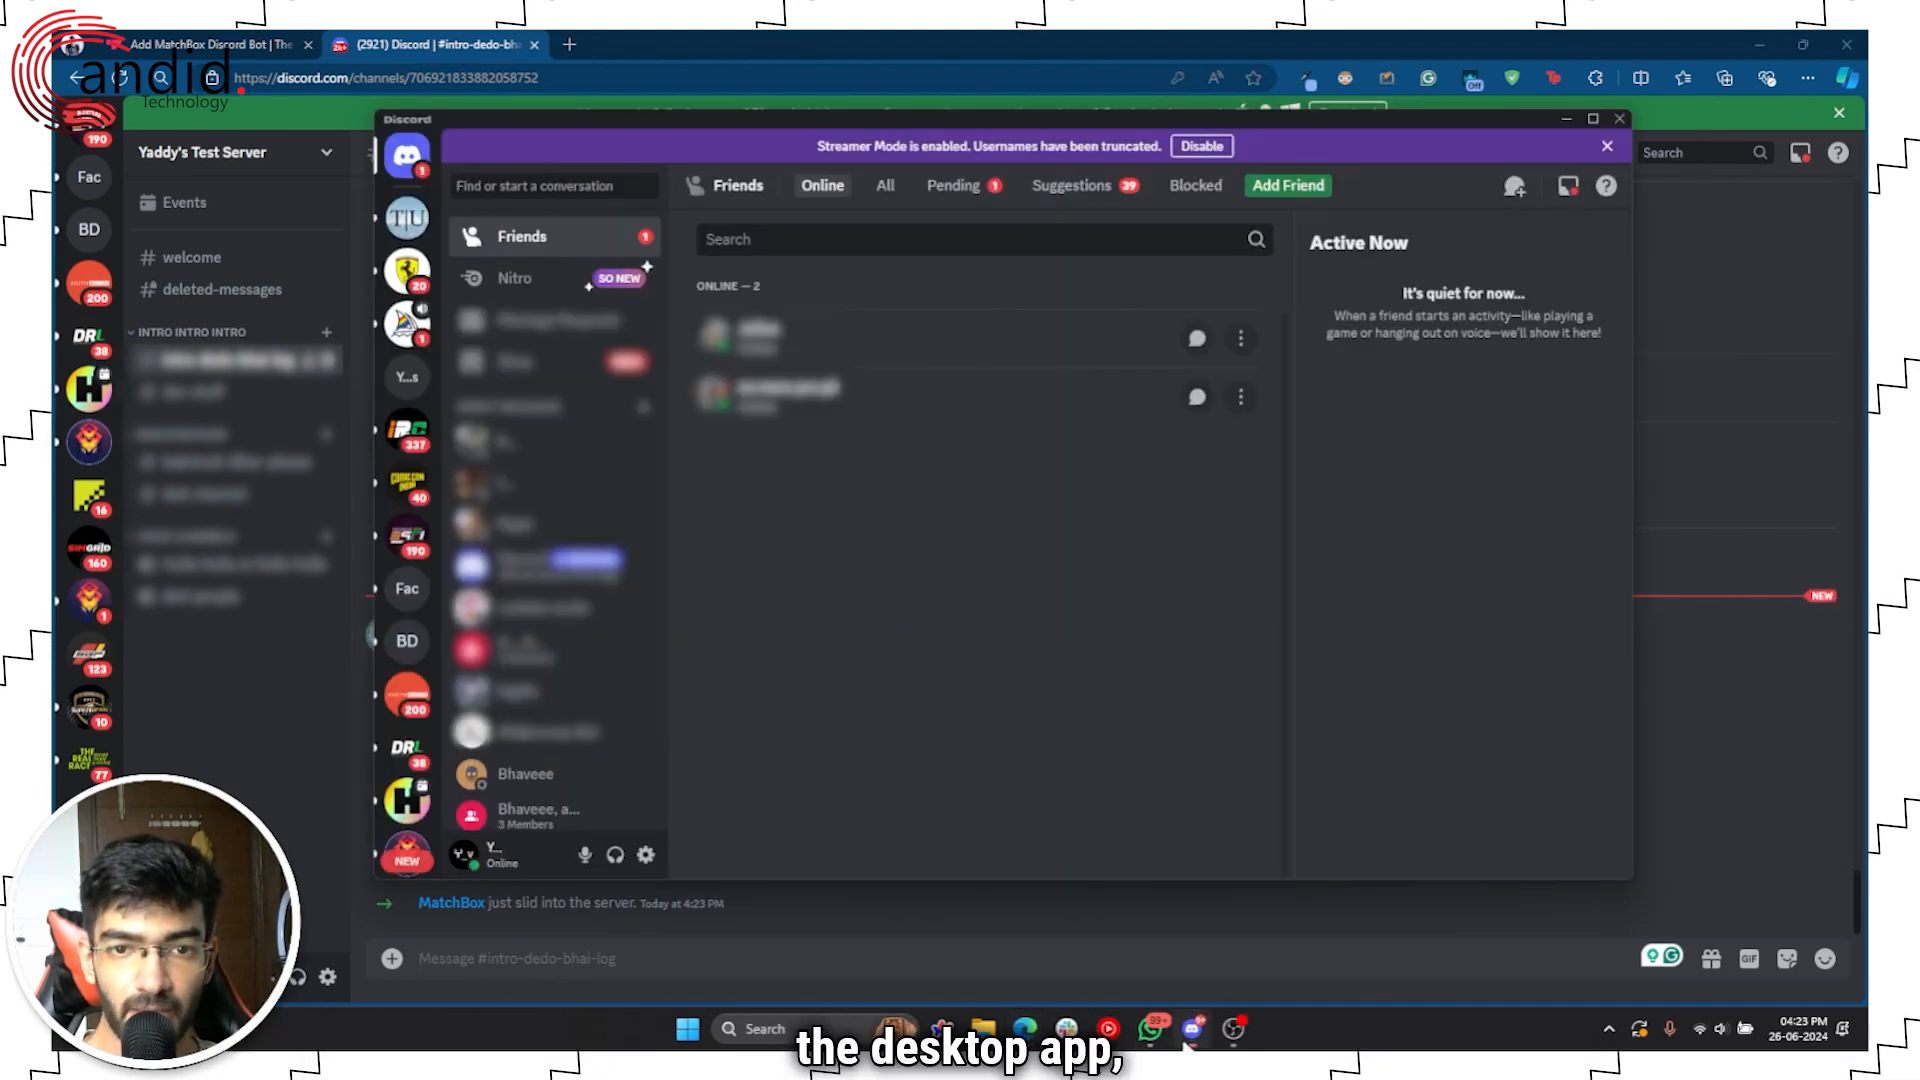
pyautogui.click(406, 376)
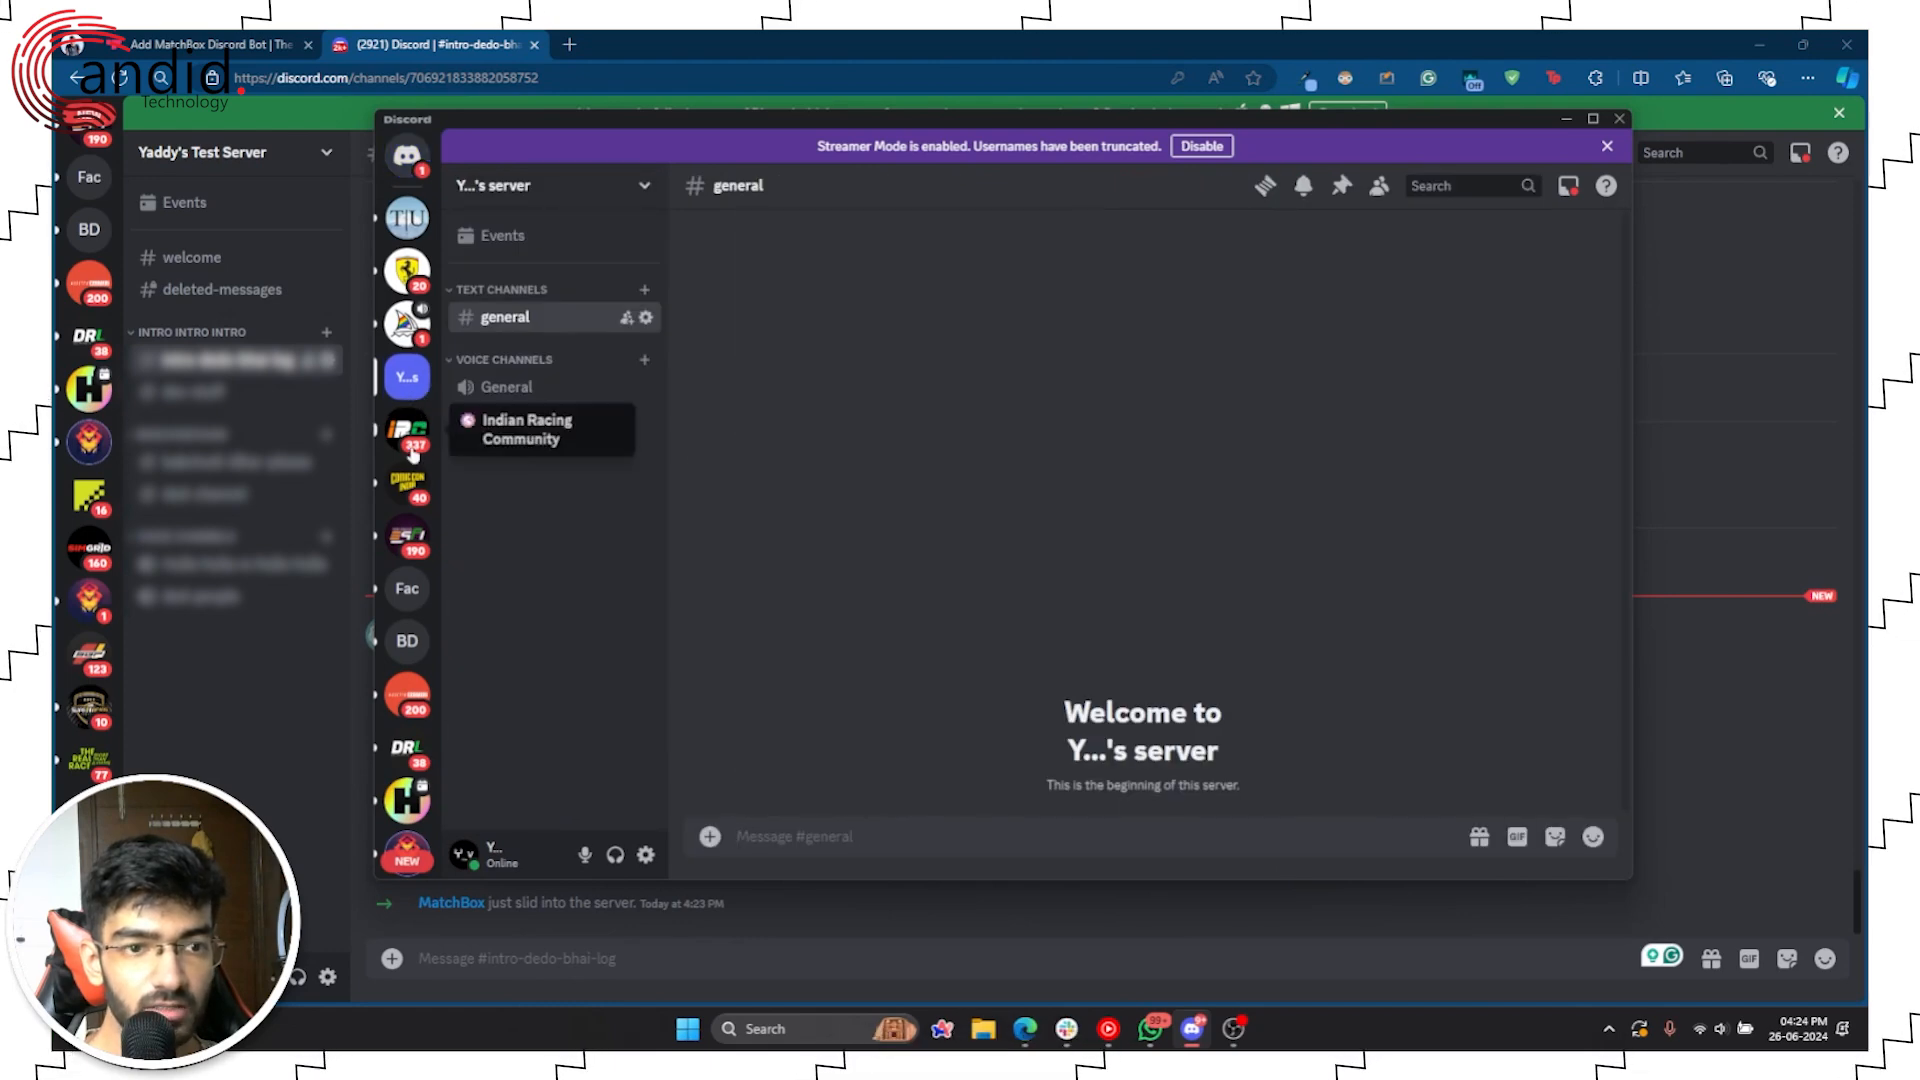
pyautogui.scroll(-5, 408, 645)
pyautogui.scroll(-5, 408, 646)
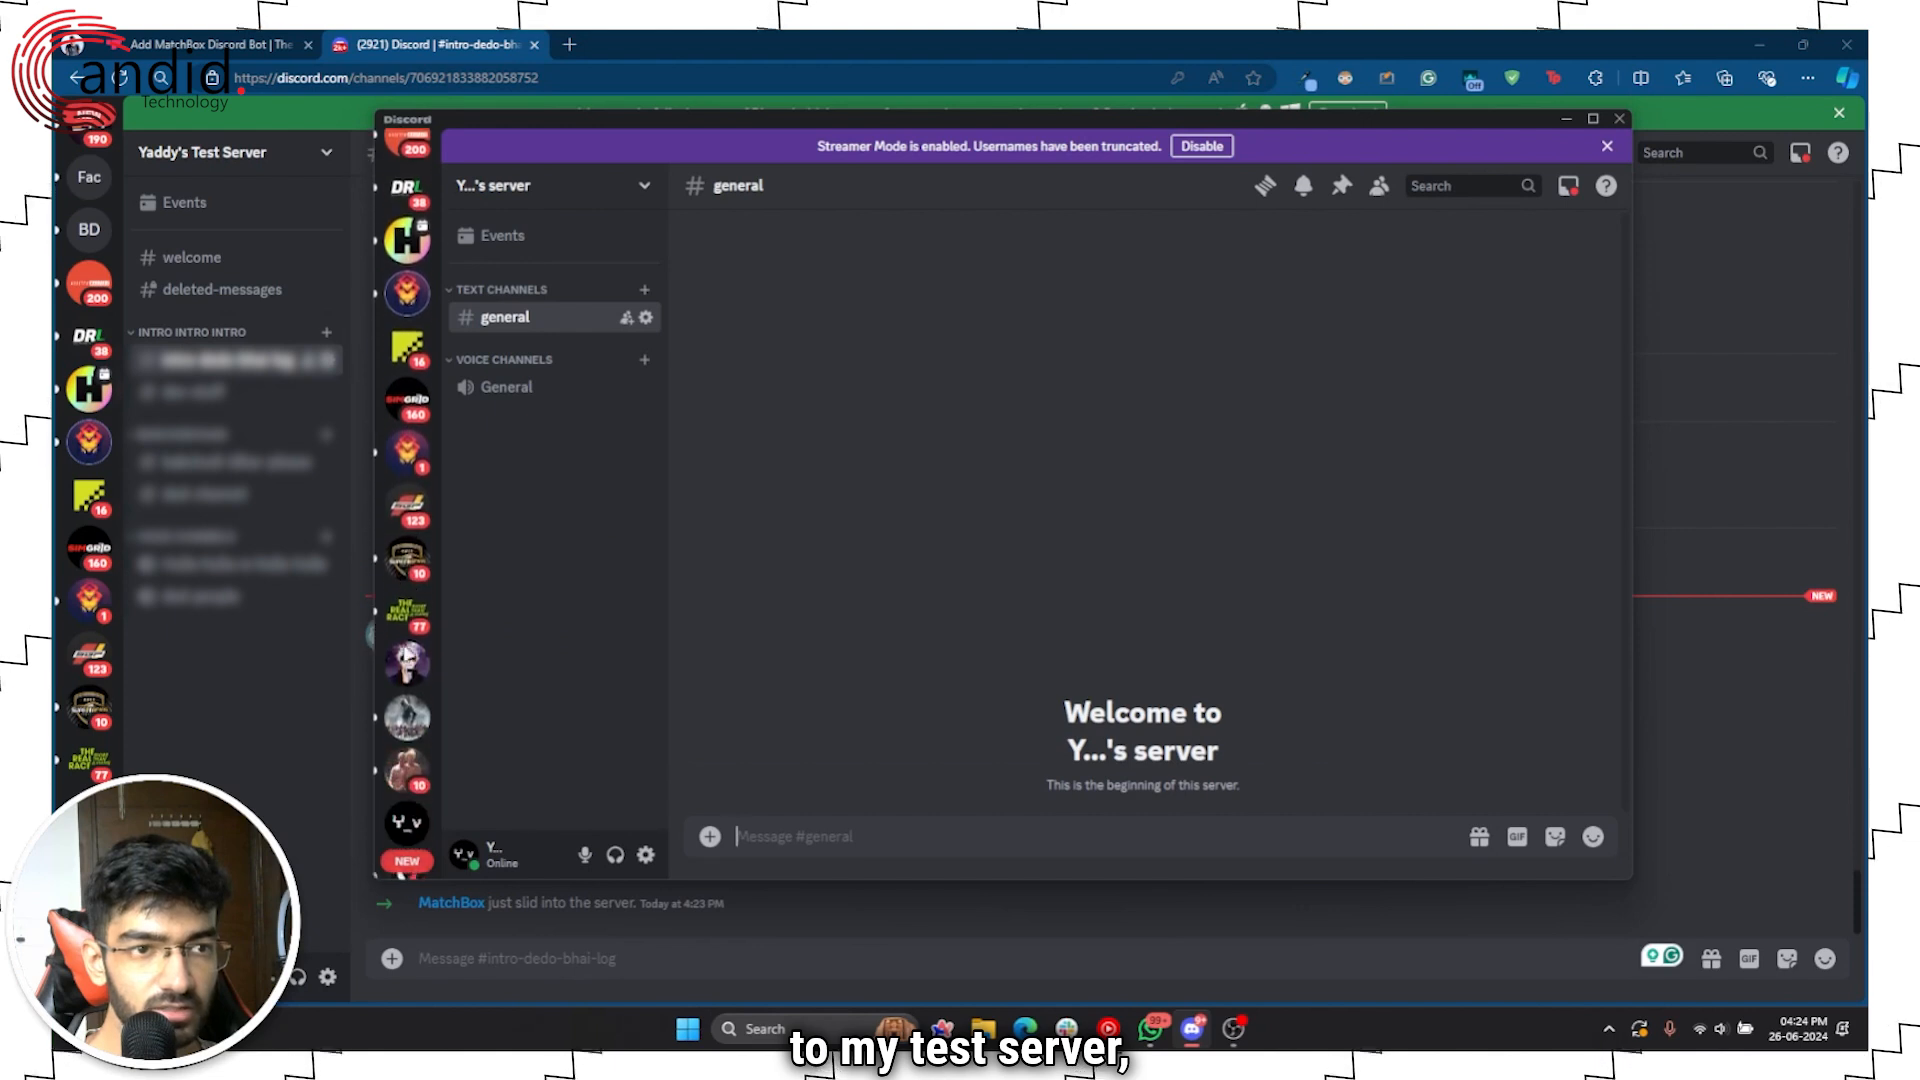
pyautogui.scroll(-5, 409, 637)
pyautogui.click(408, 628)
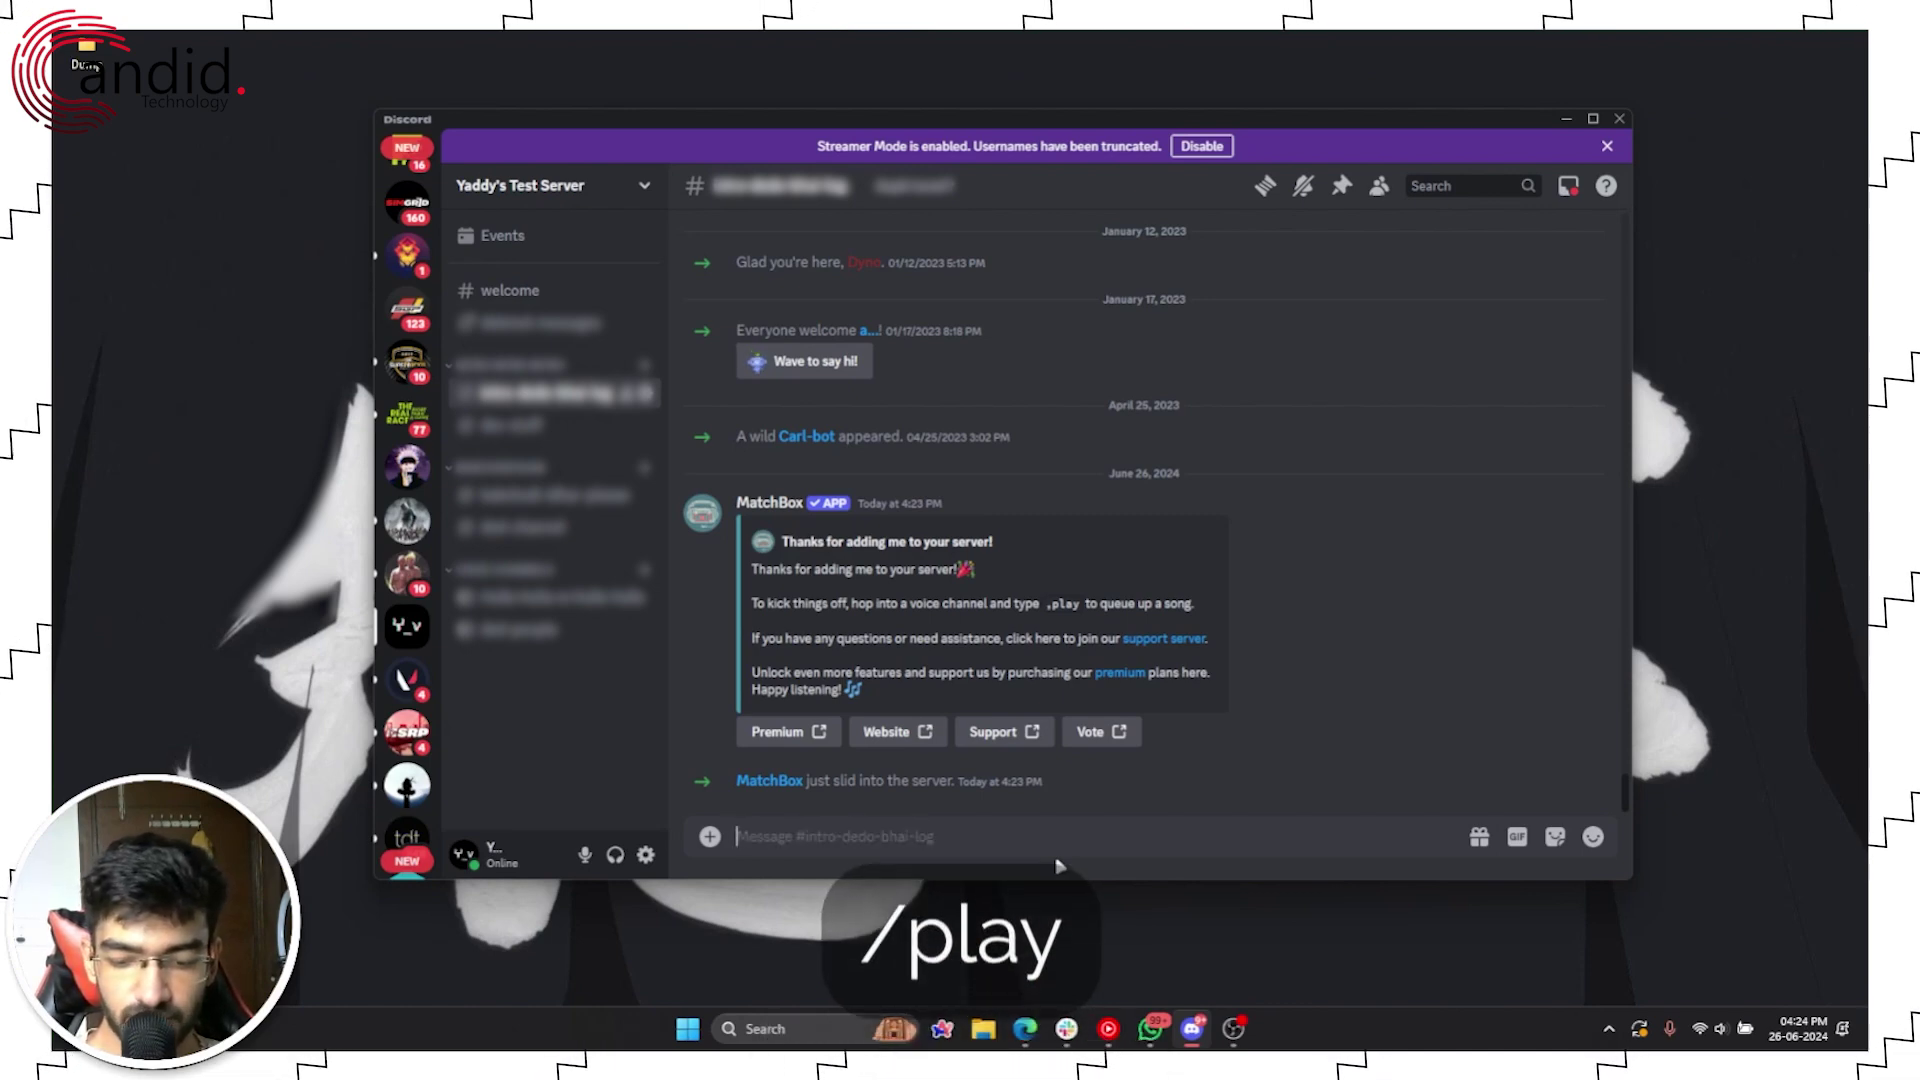
pyautogui.write('/')
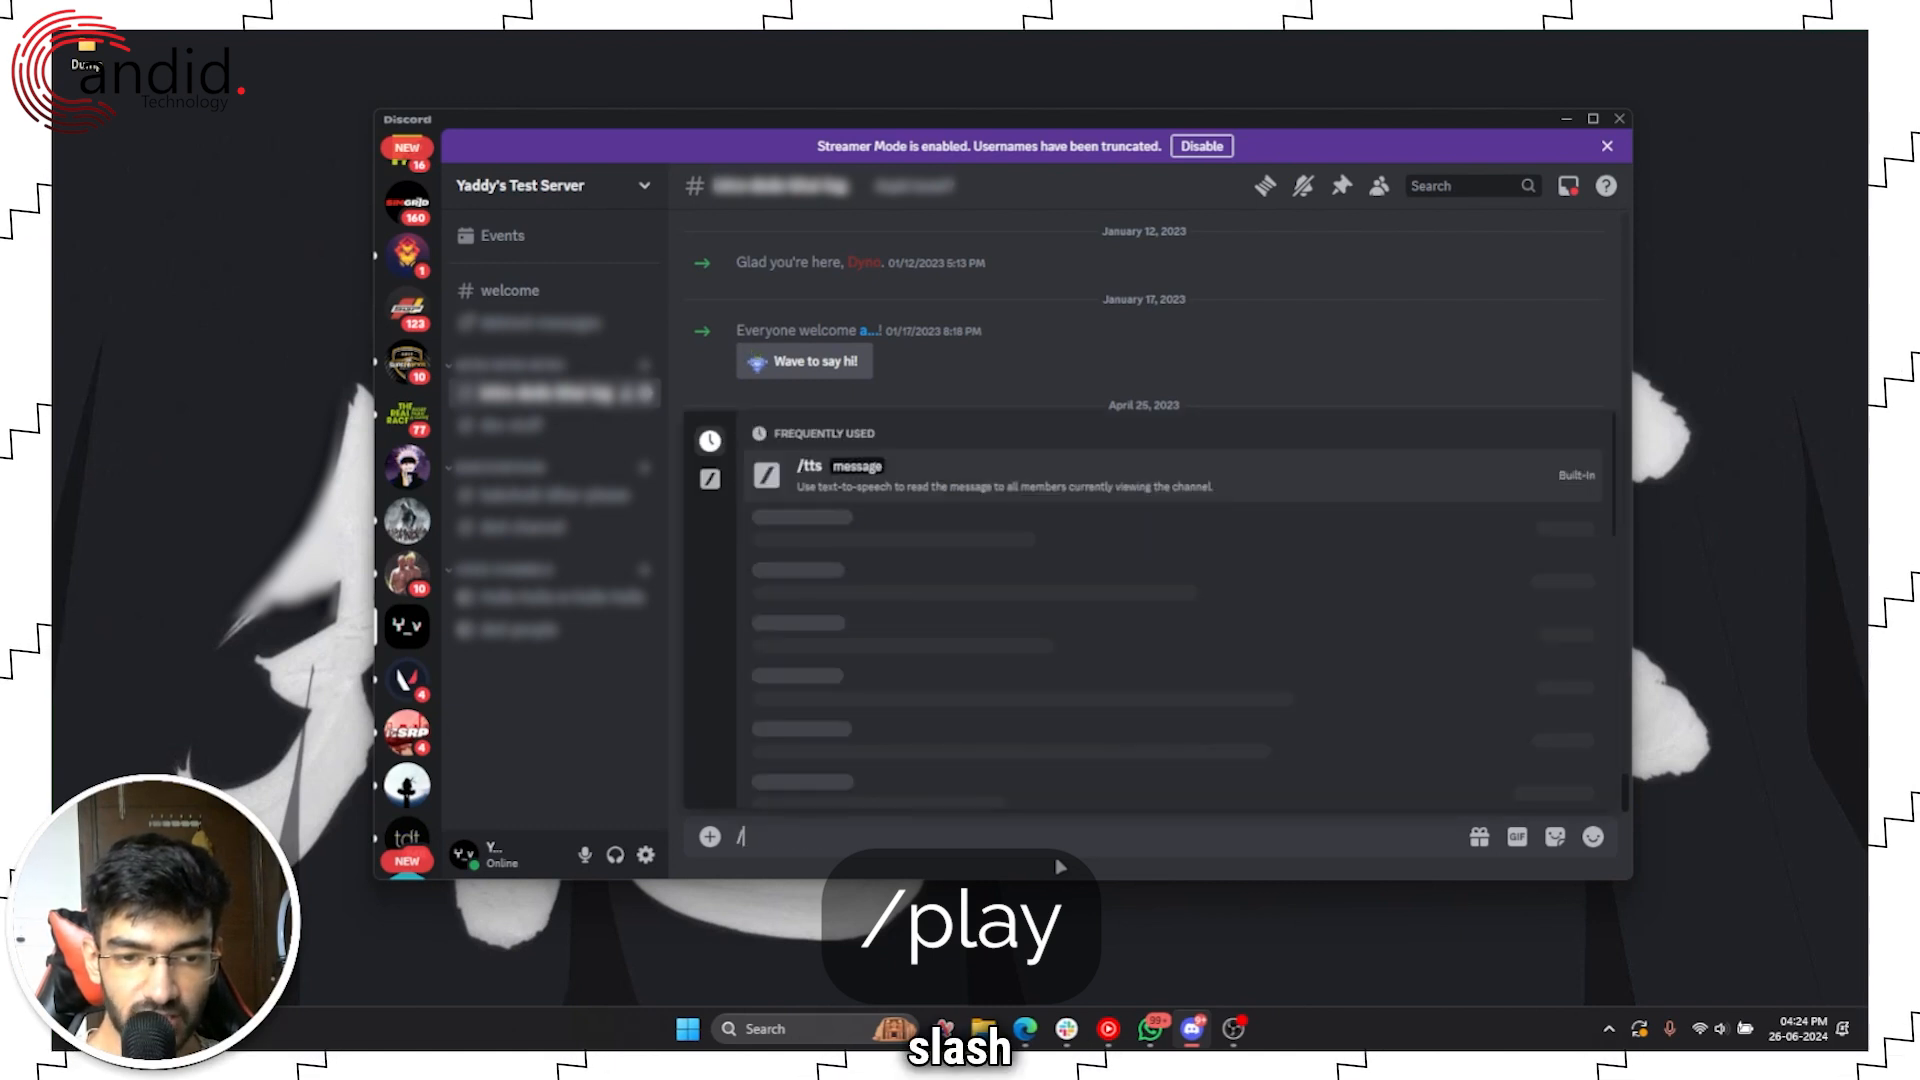
pyautogui.write('pla')
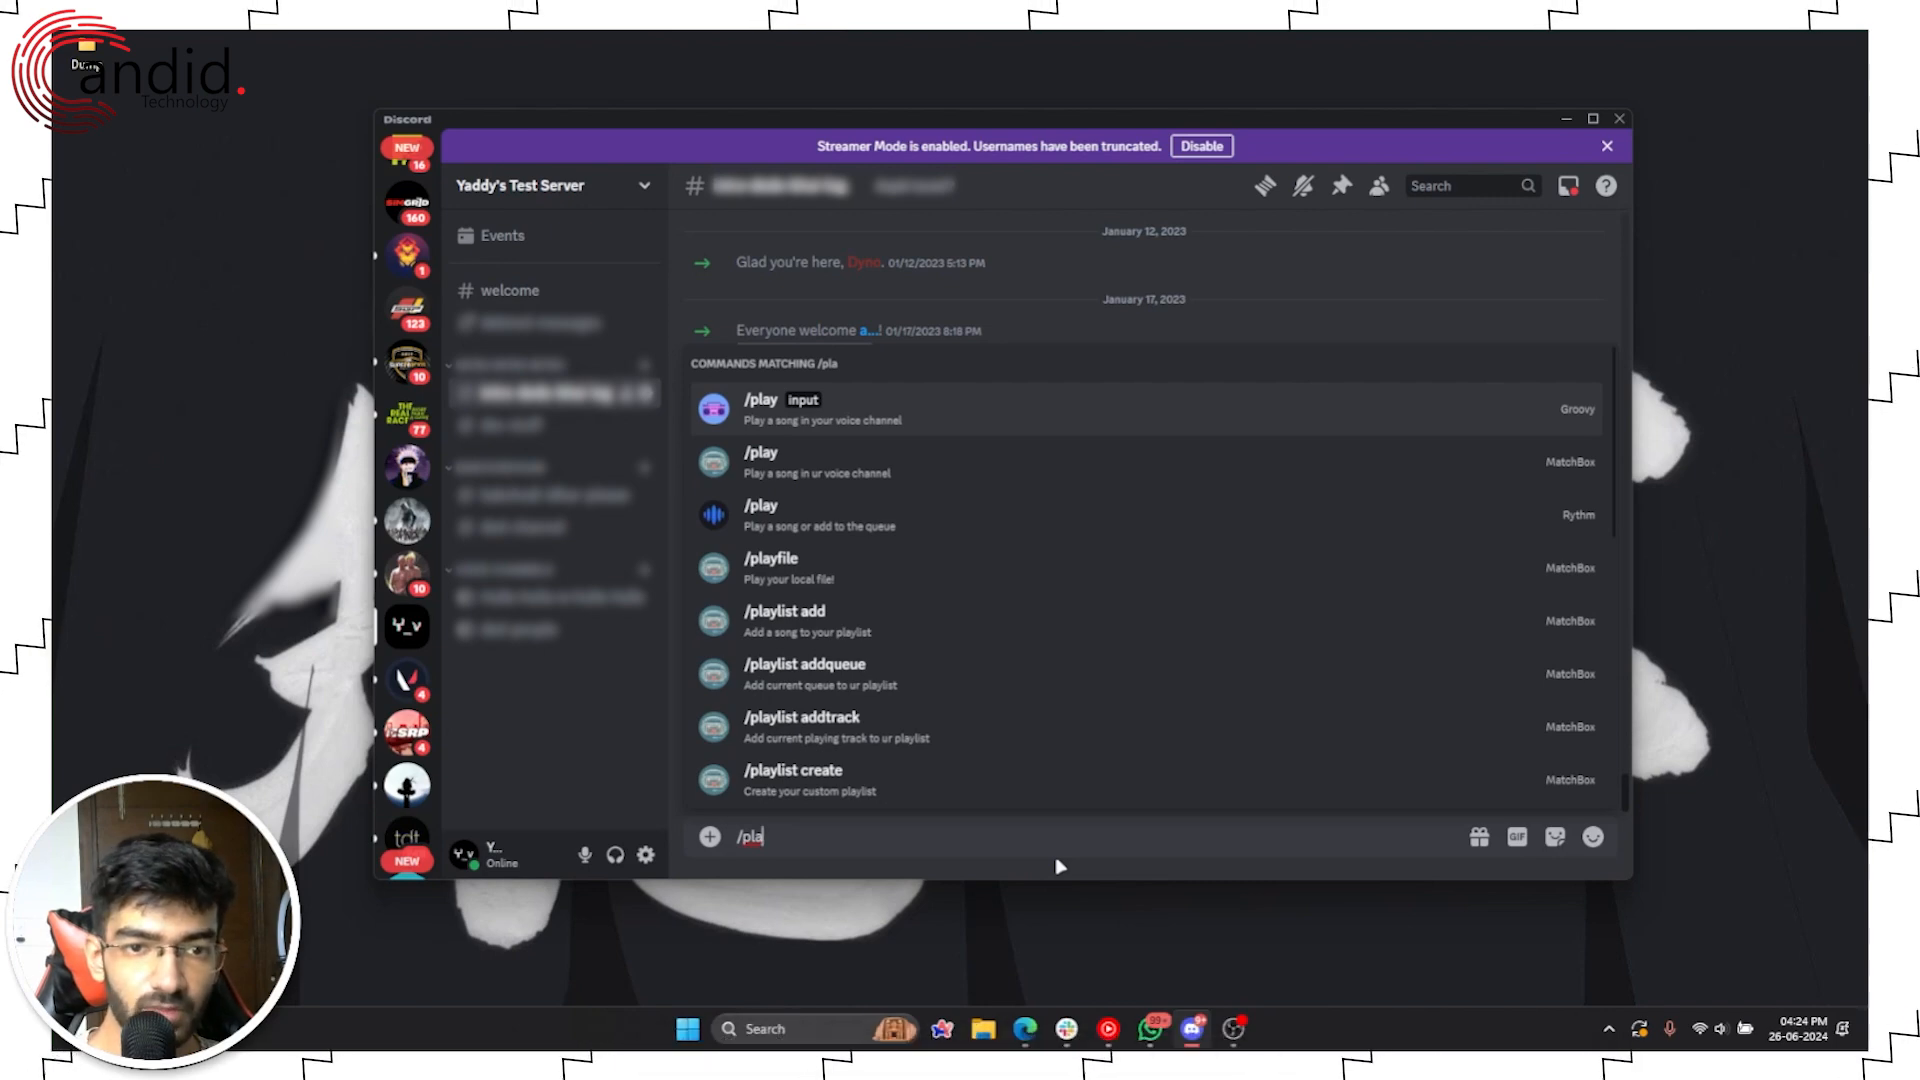
# Choose MatchBox's /play command and pick Limp Bizkit - Behind Blue Eyes - Remastered - 1080p
pyautogui.press('Down')
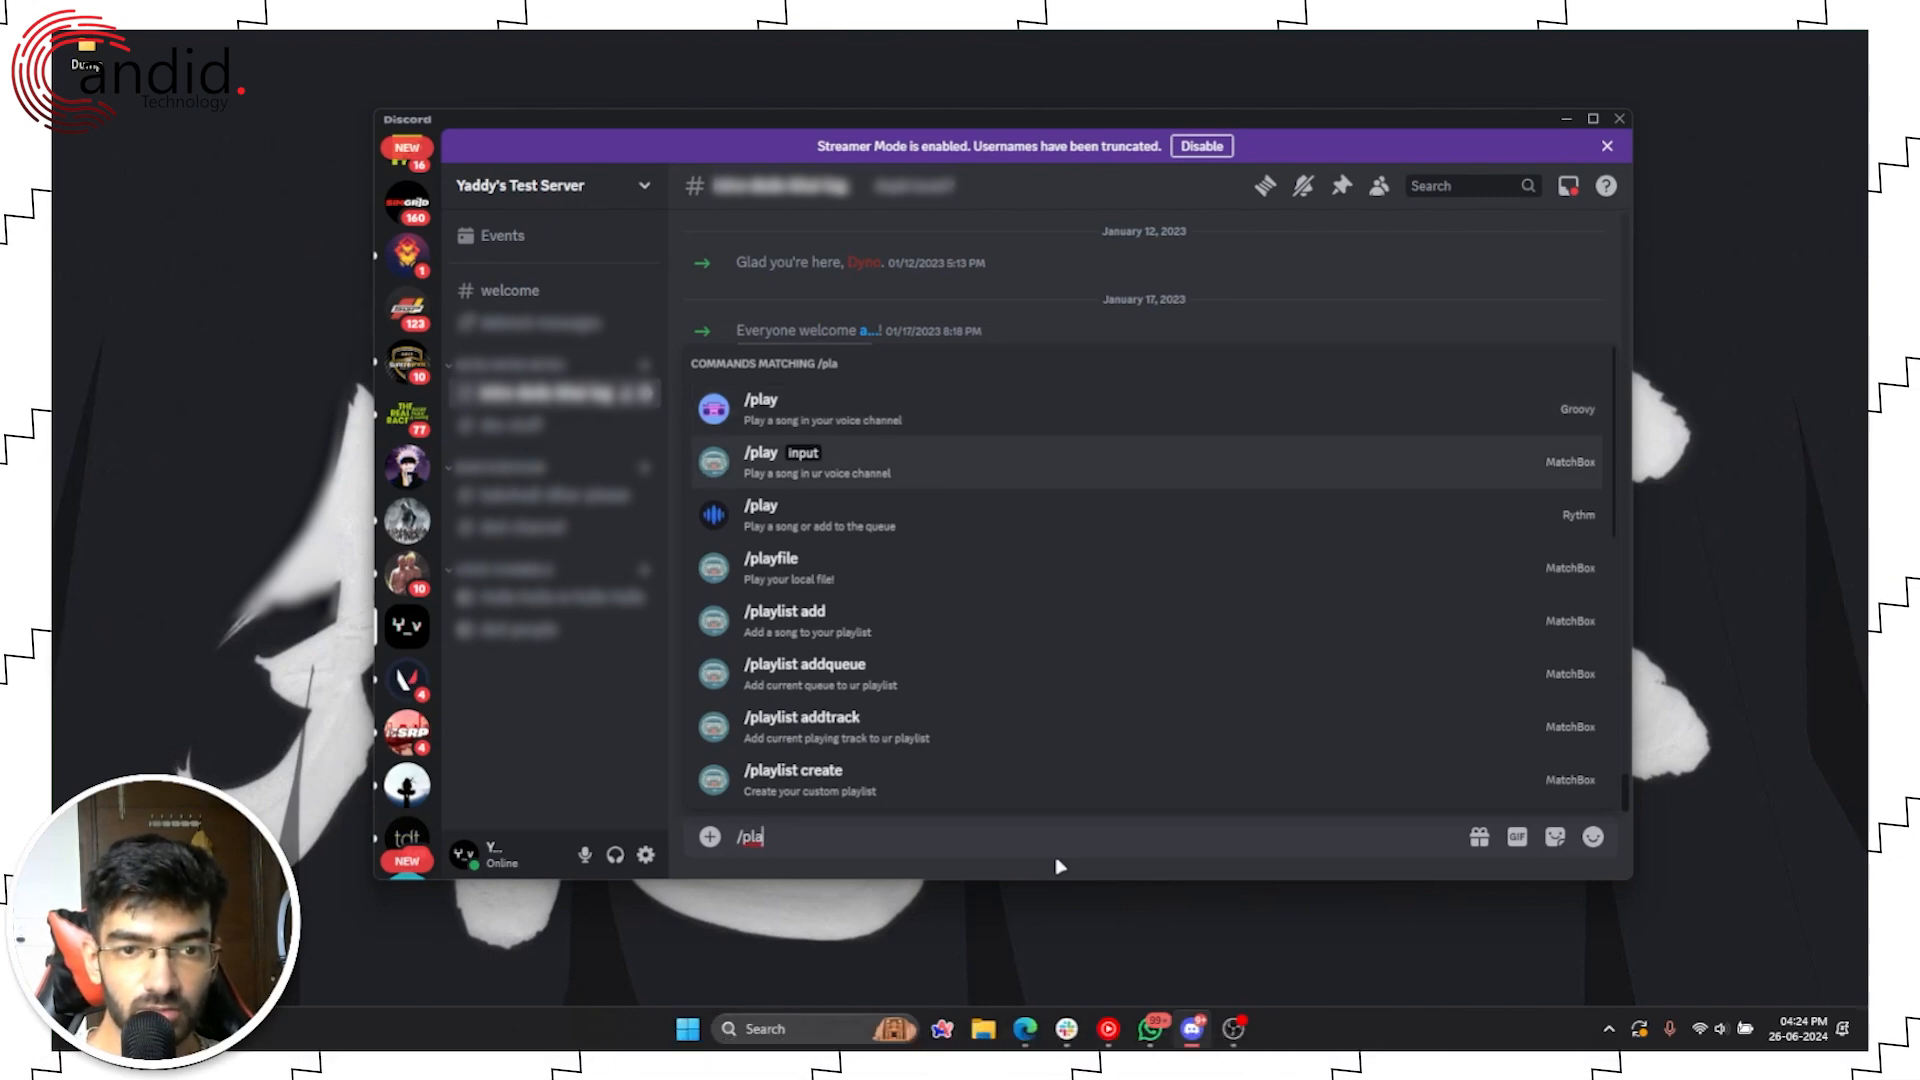
pyautogui.click(946, 483)
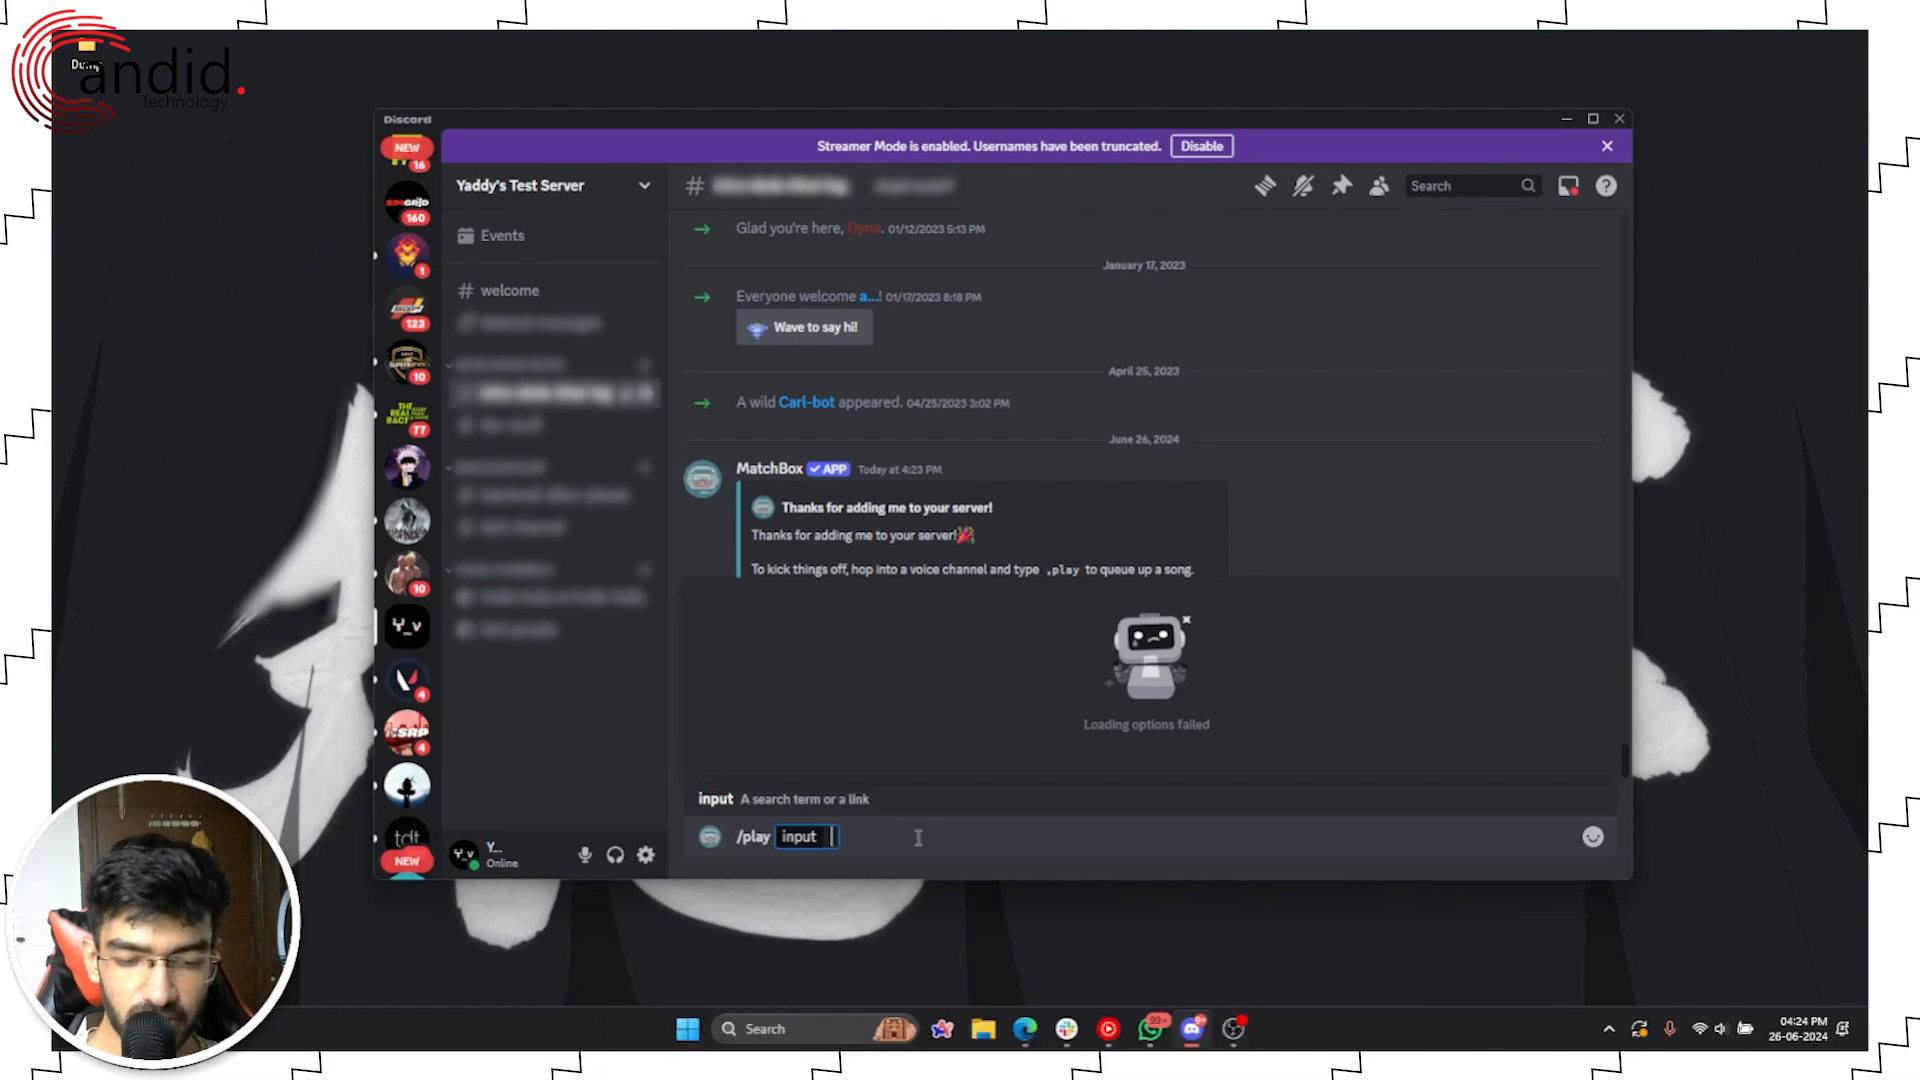
pyautogui.write('behind bl')
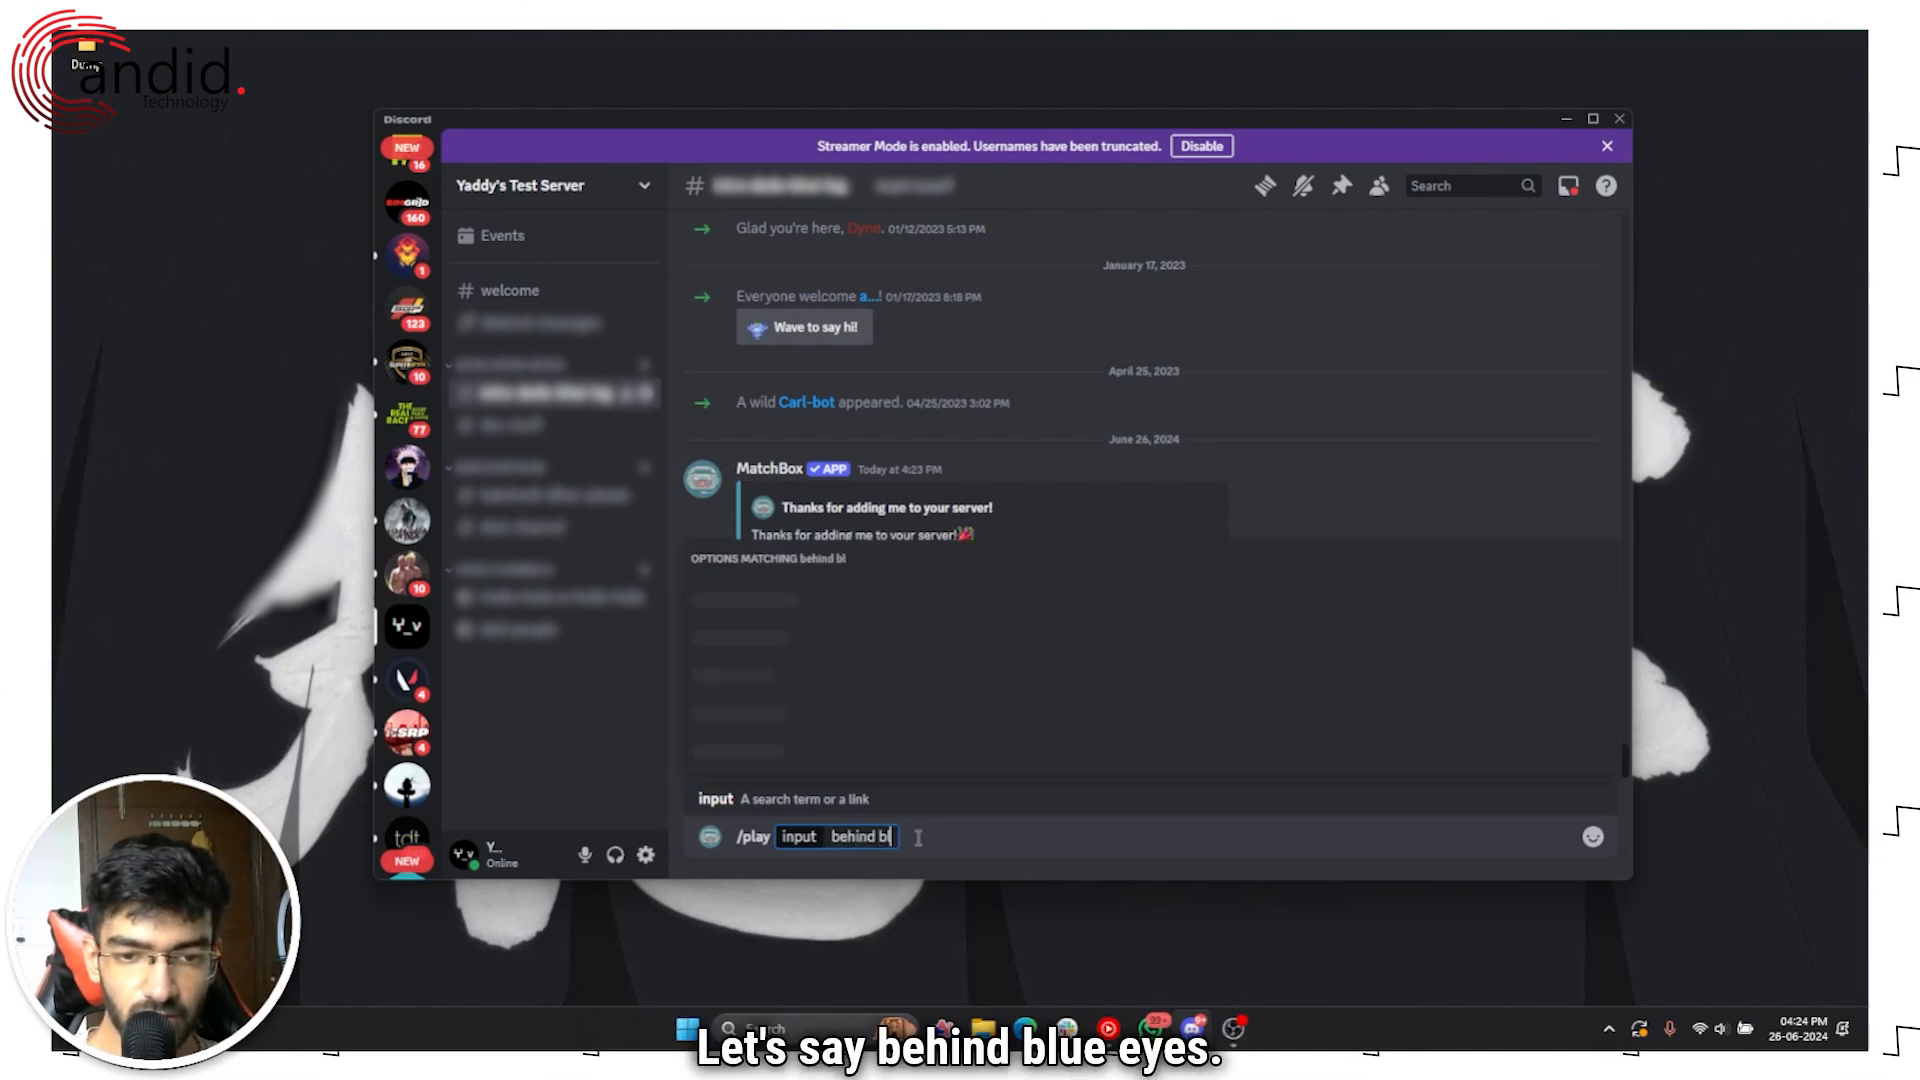
pyautogui.write('ue eyes')
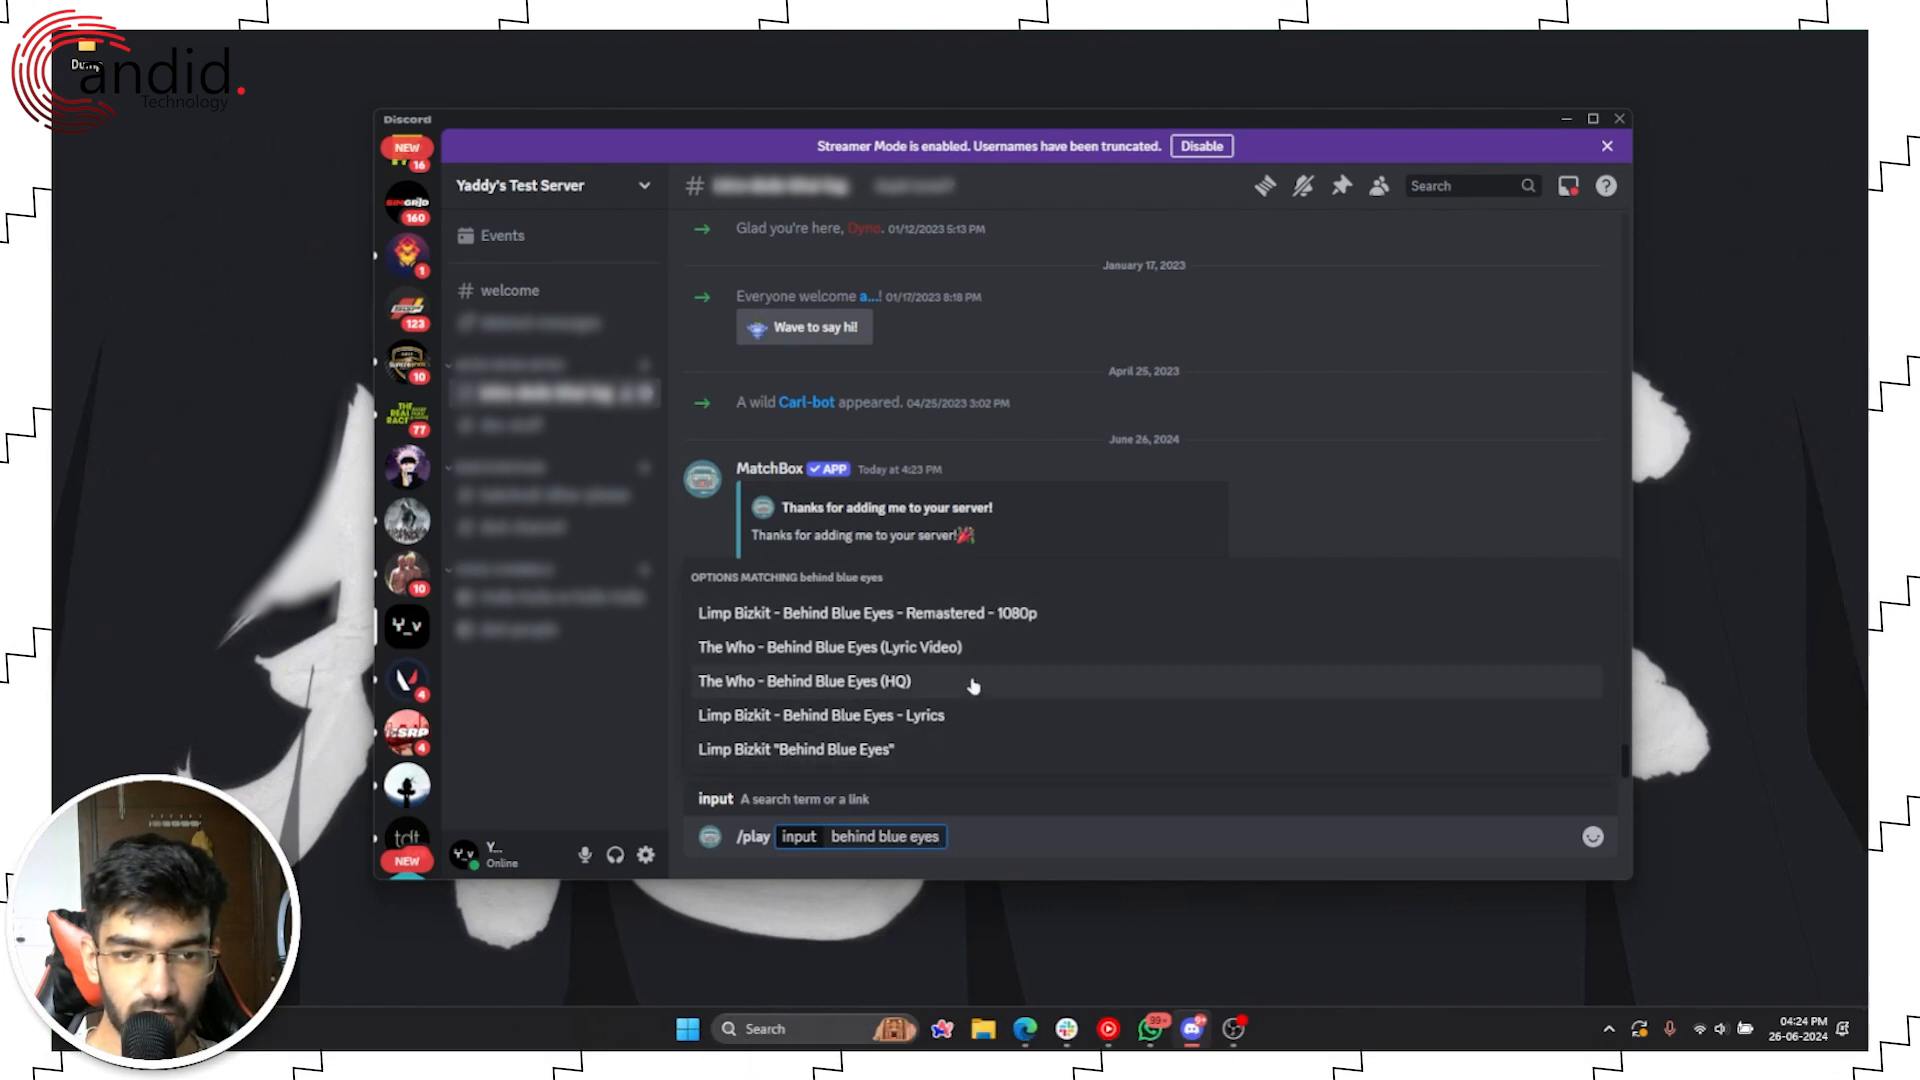
pyautogui.click(875, 615)
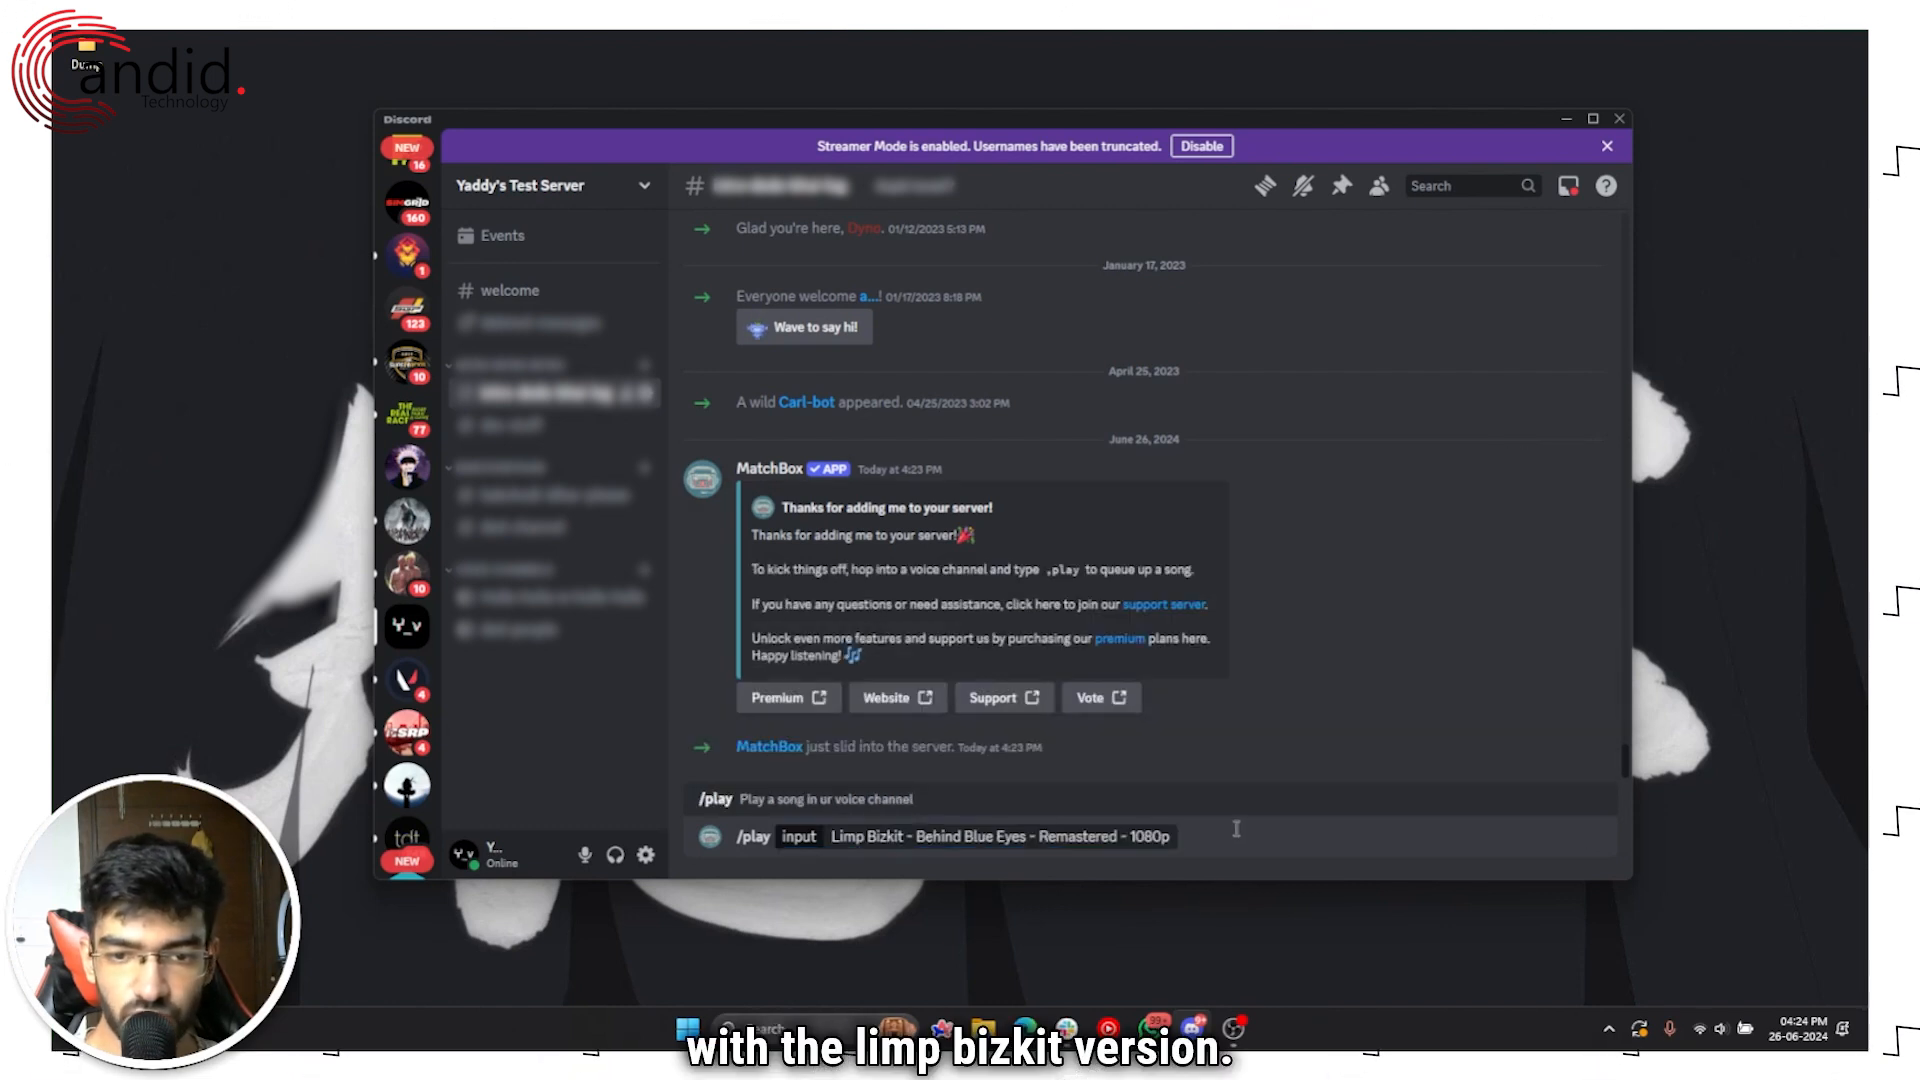
# Send the /play request, then join a voice channel after MatchBox's connection error
pyautogui.press('Return')
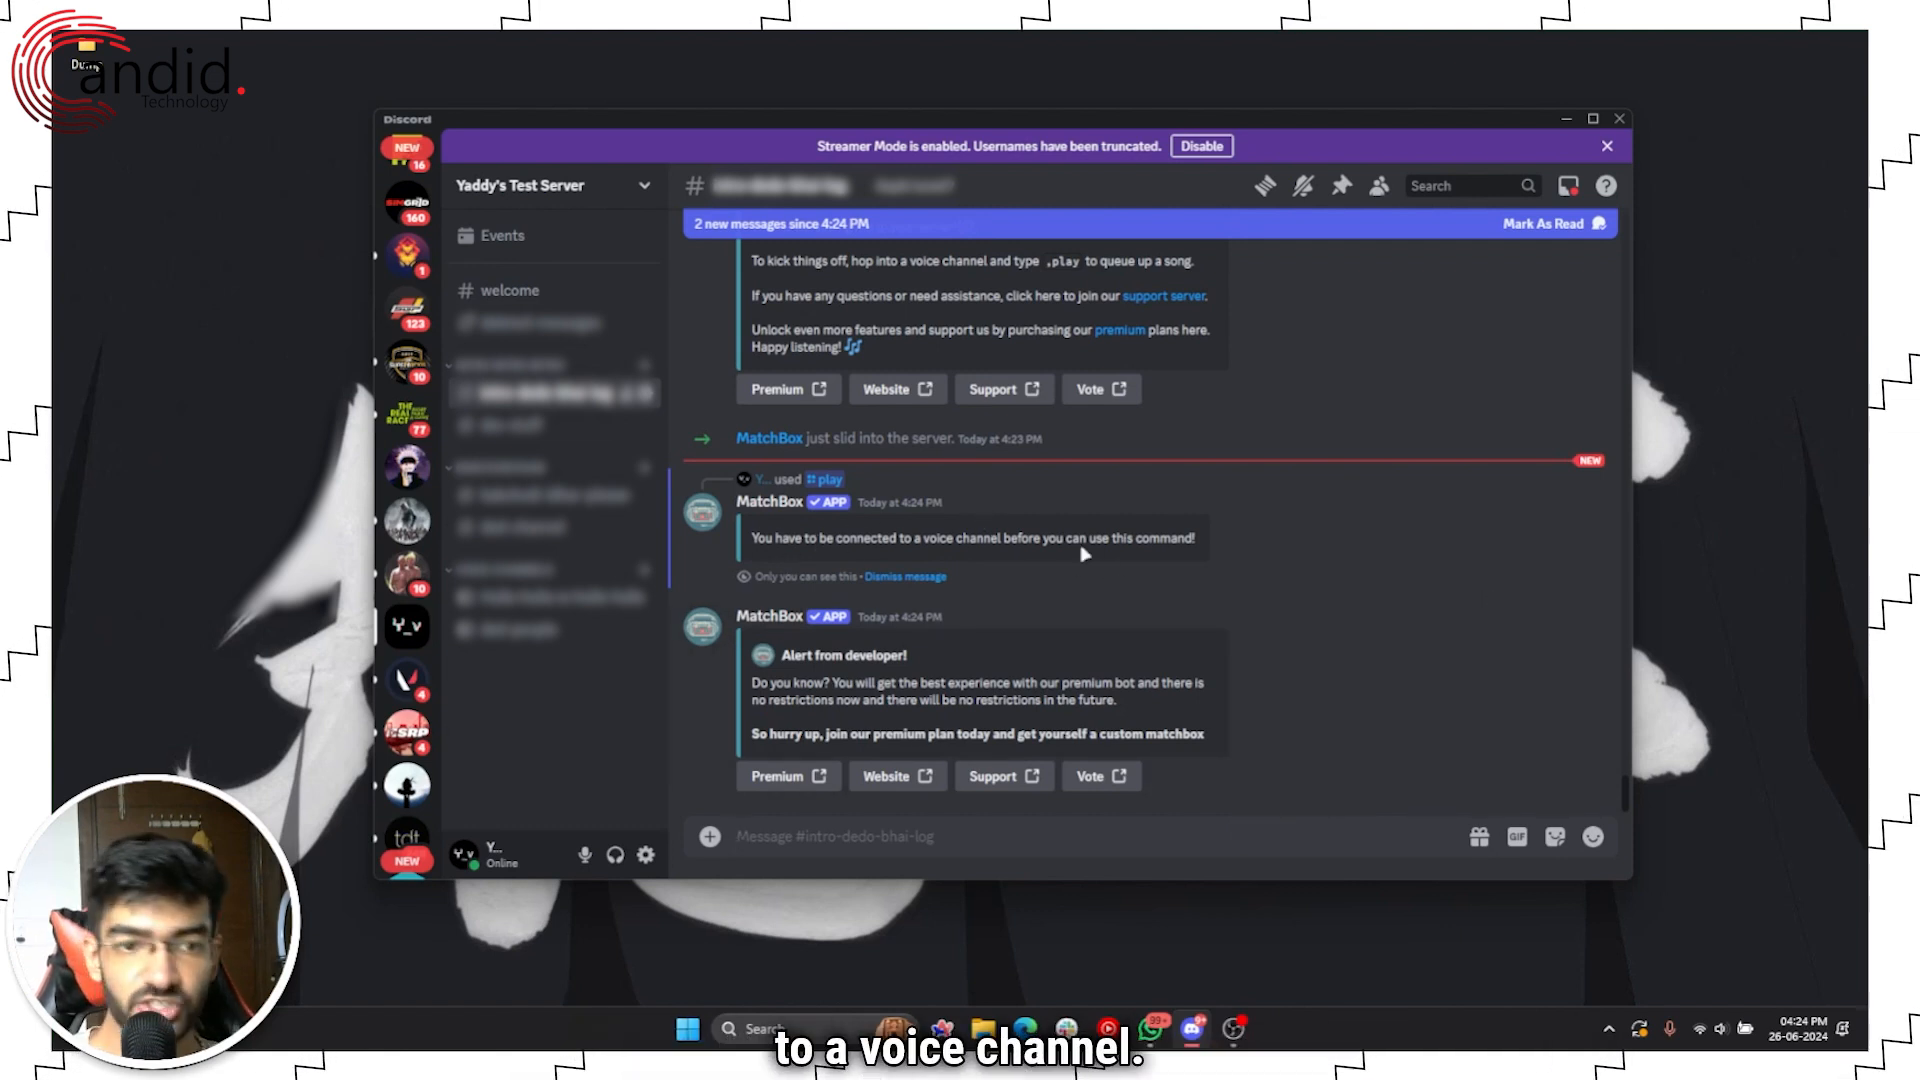
pyautogui.click(558, 610)
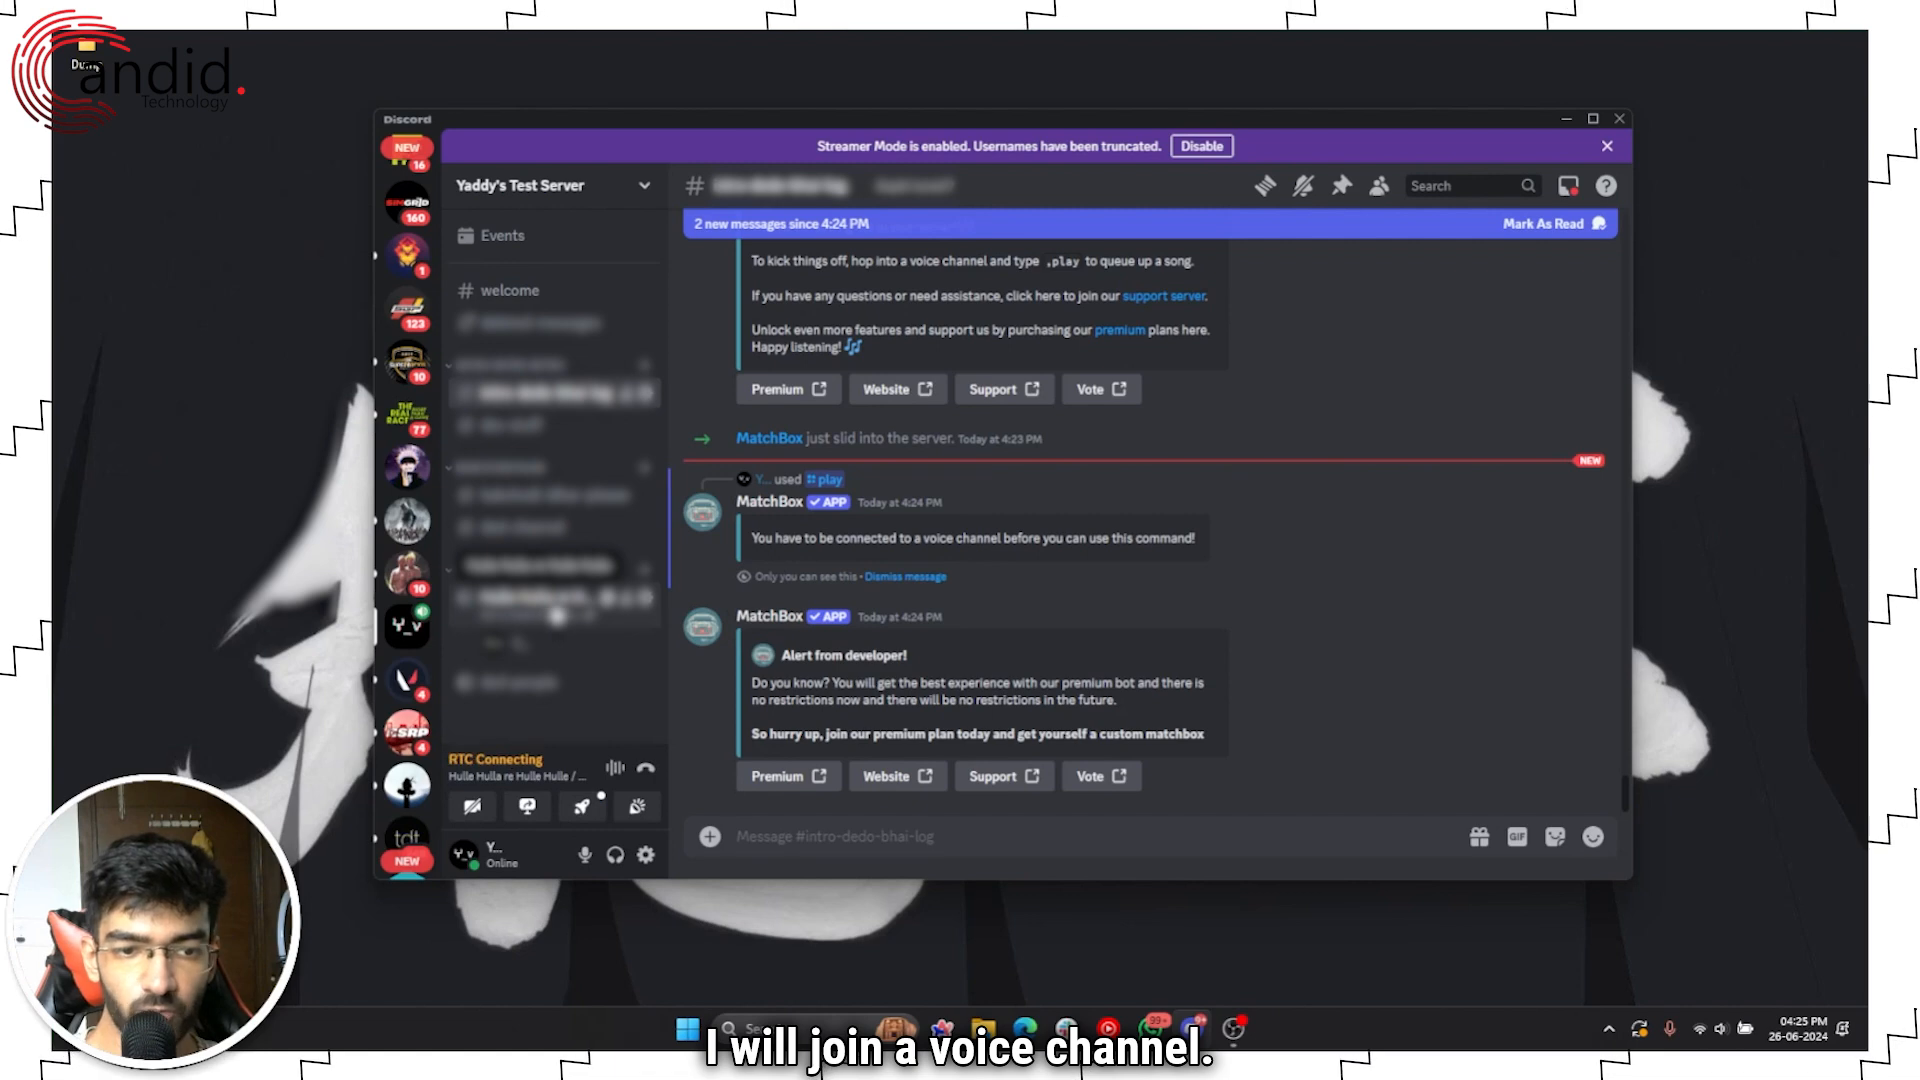
# Send a new MatchBox /play request for Limp Bizkit's Behind Blue Eyes Remastered so it starts playing
pyautogui.click(900, 837)
pyautogui.write('/pla')
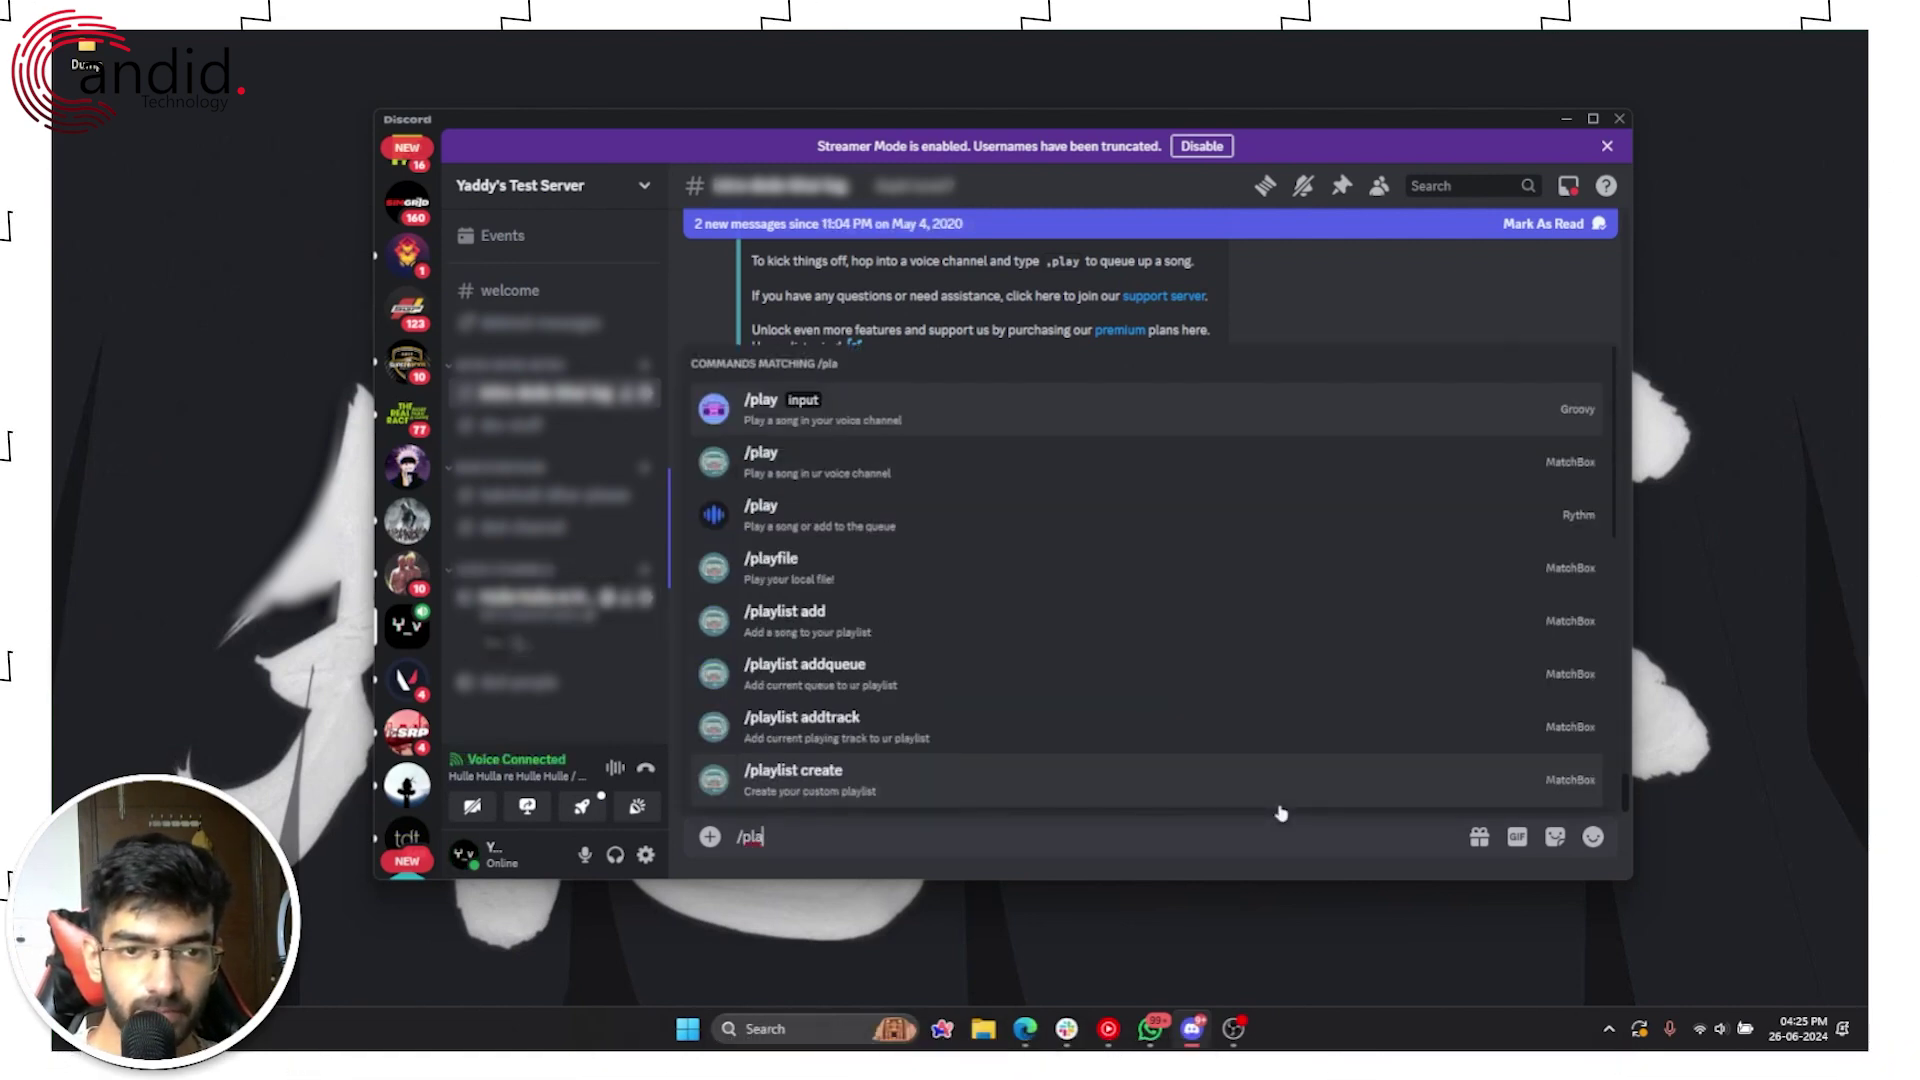
pyautogui.press('Tab')
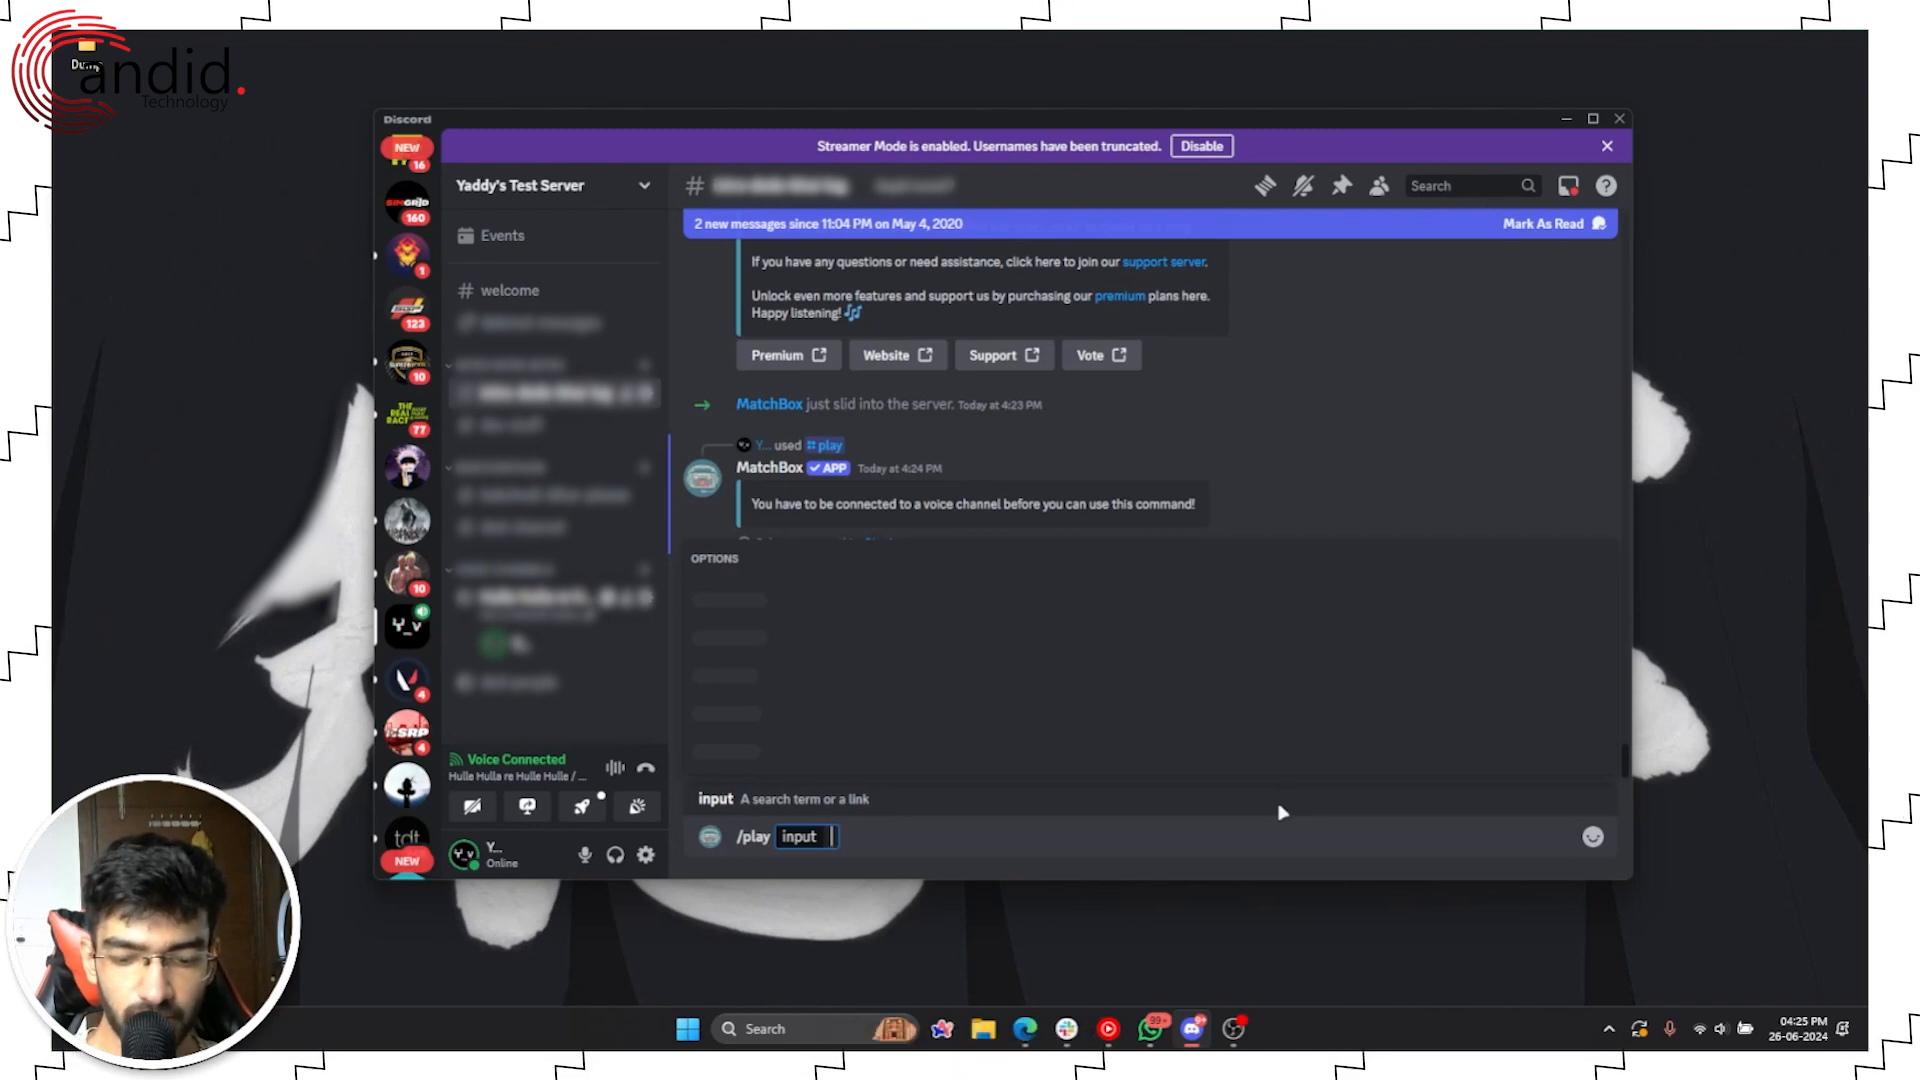
pyautogui.write('behind blue eyes')
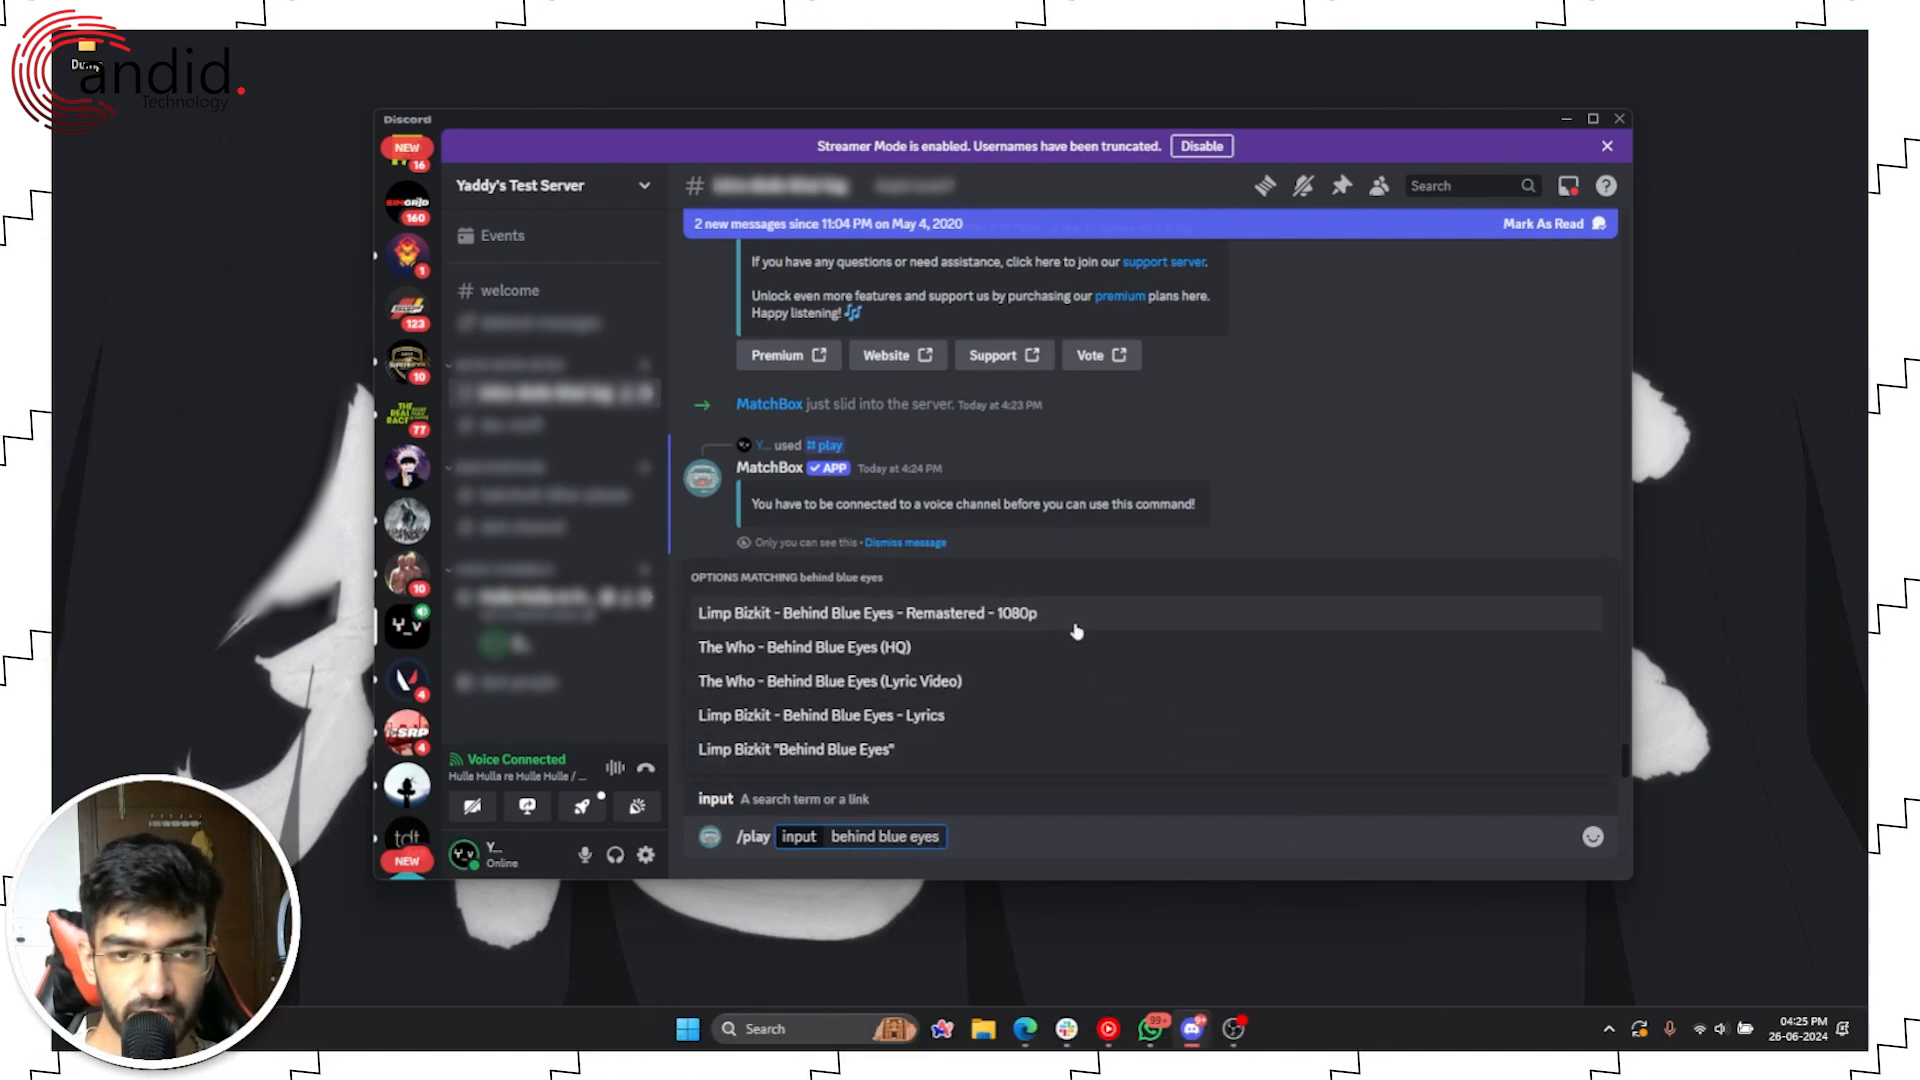
pyautogui.click(1081, 612)
pyautogui.press('Return')
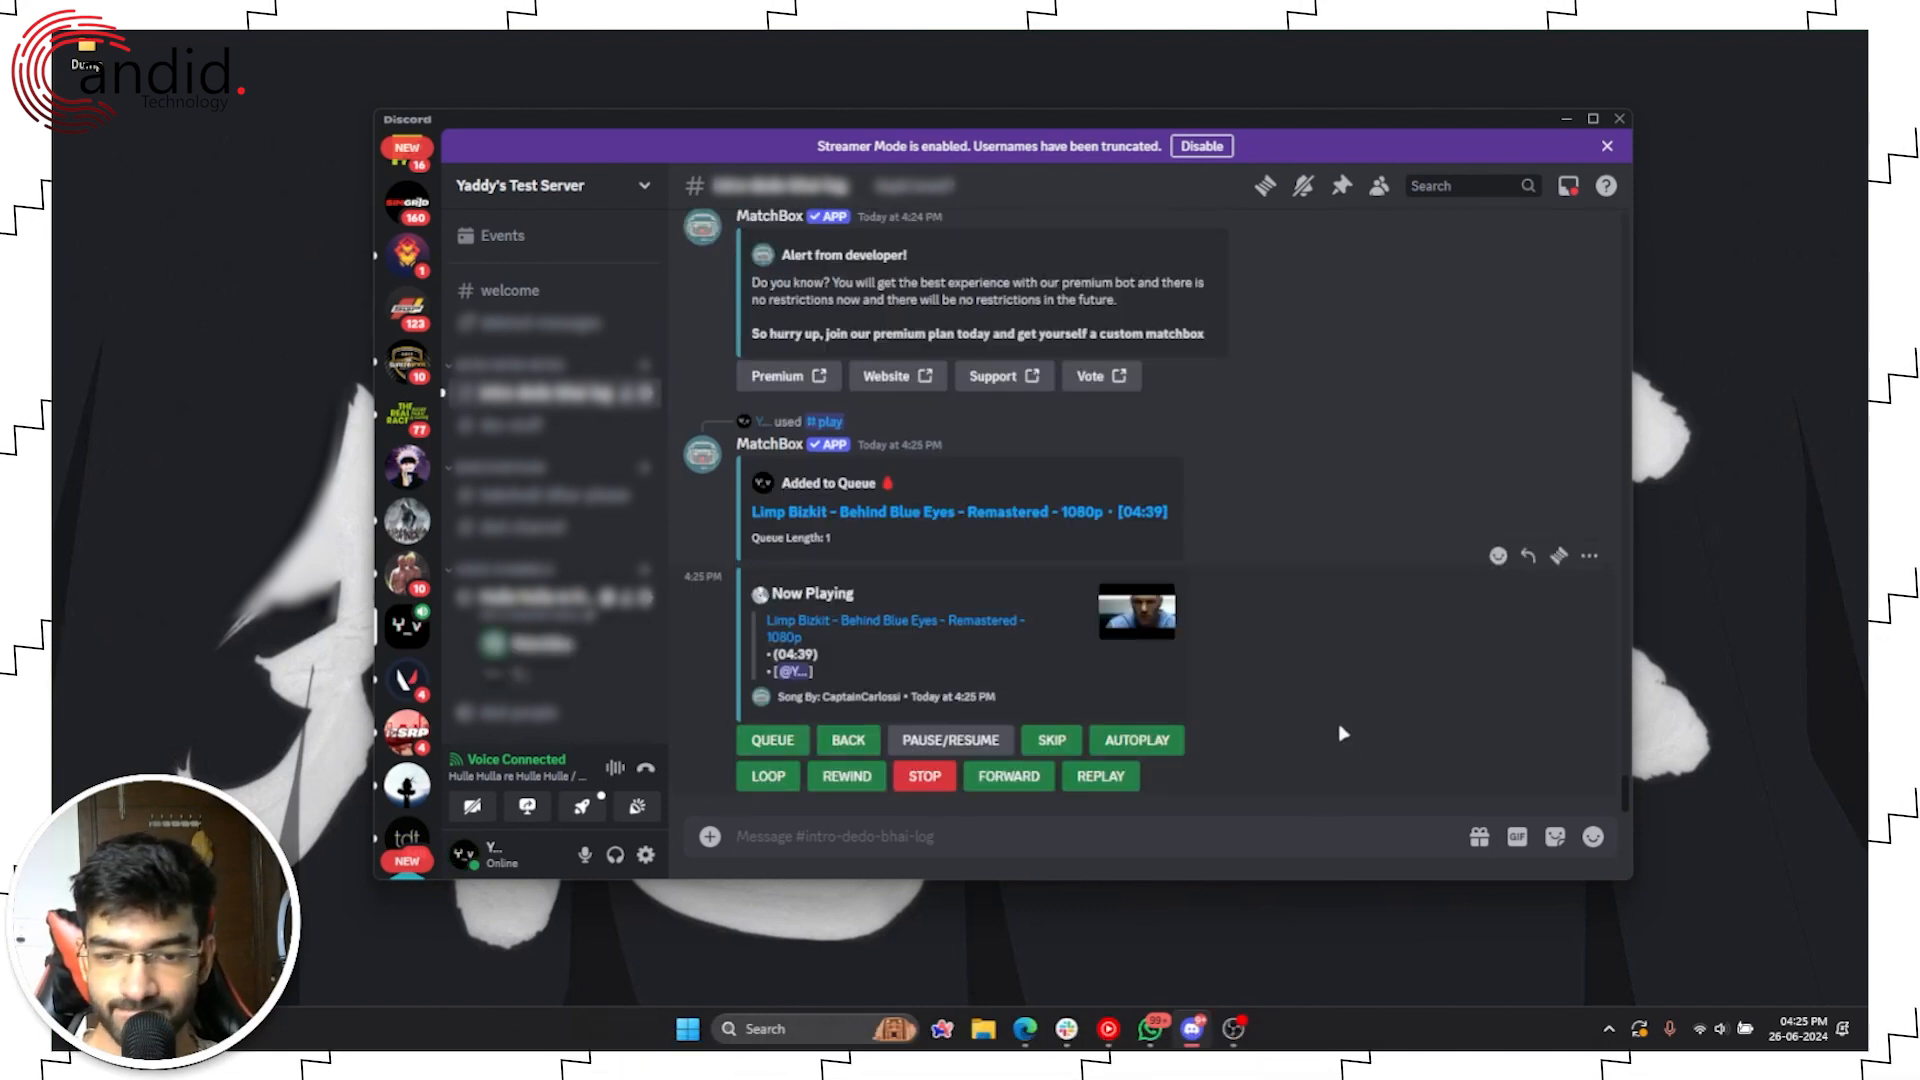
pyautogui.click(1722, 1032)
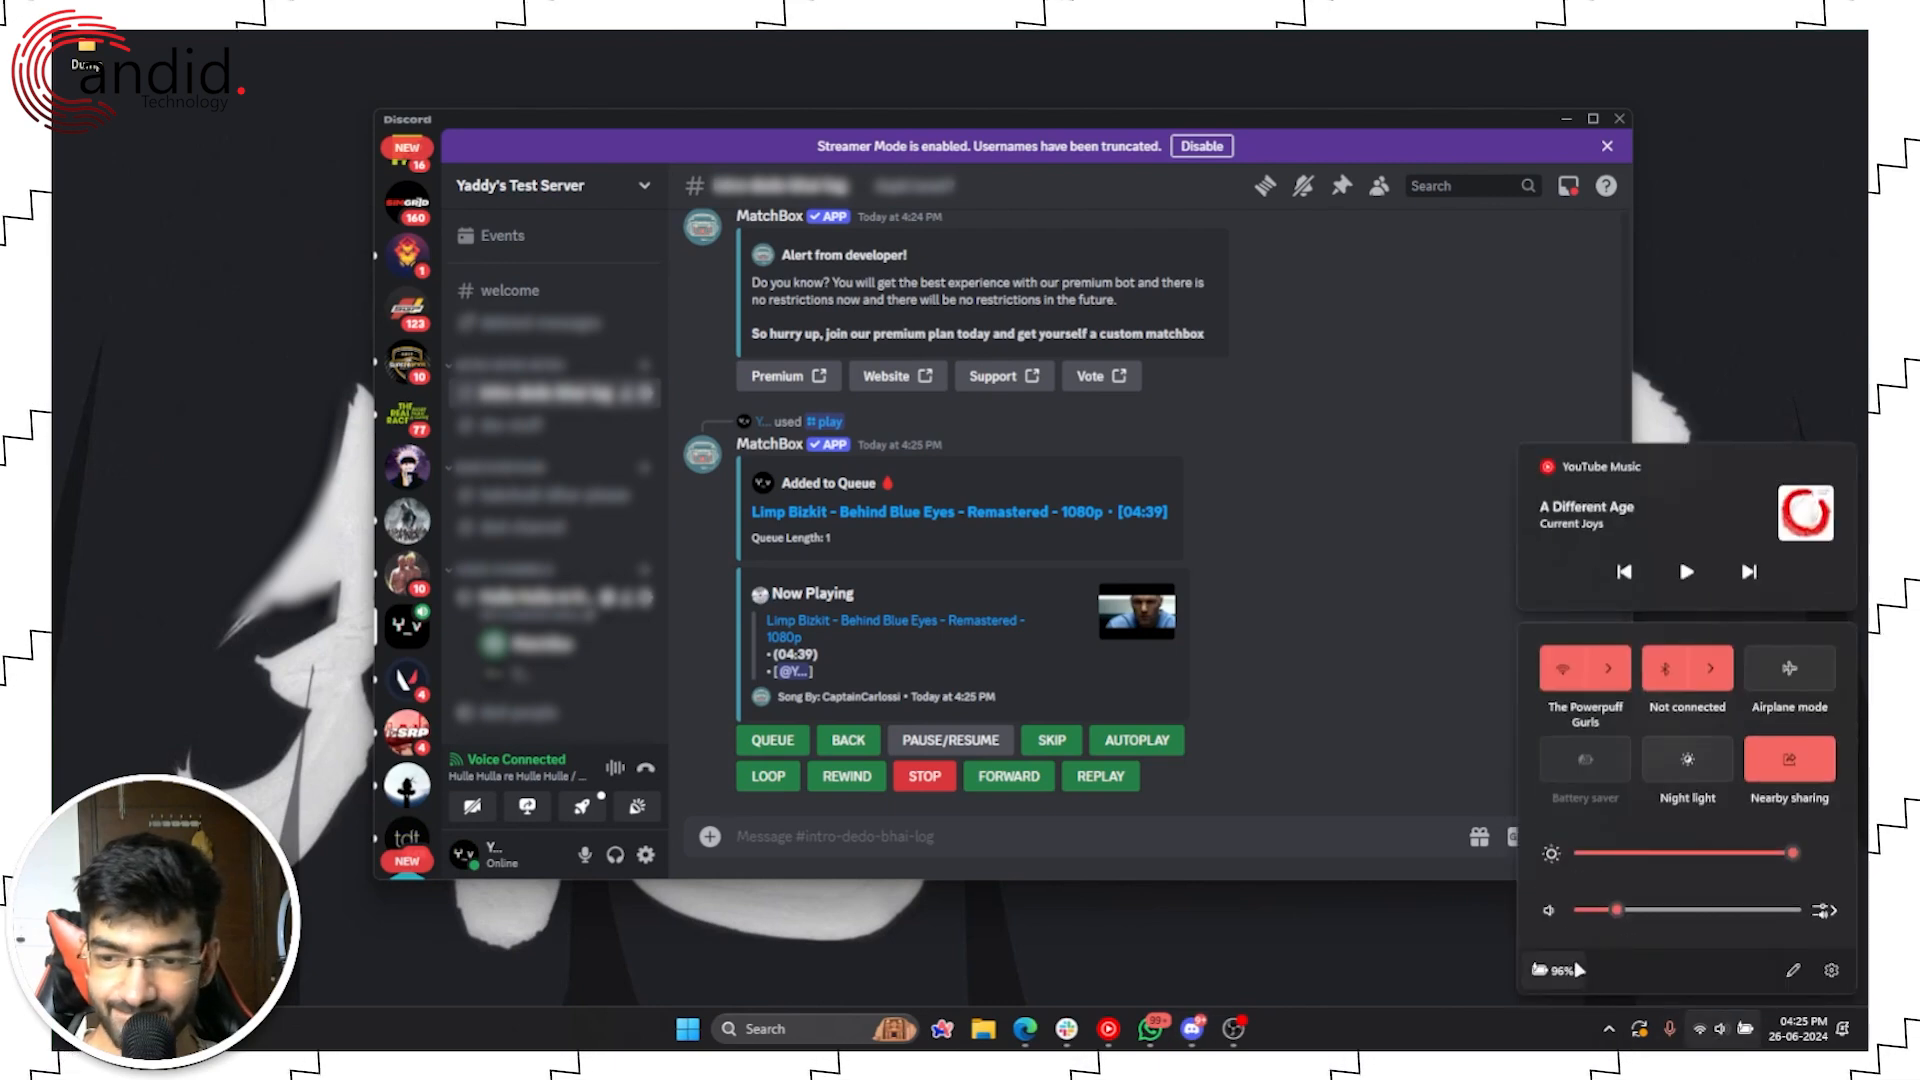
pyautogui.click(1333, 665)
pyautogui.moveTo(960, 645)
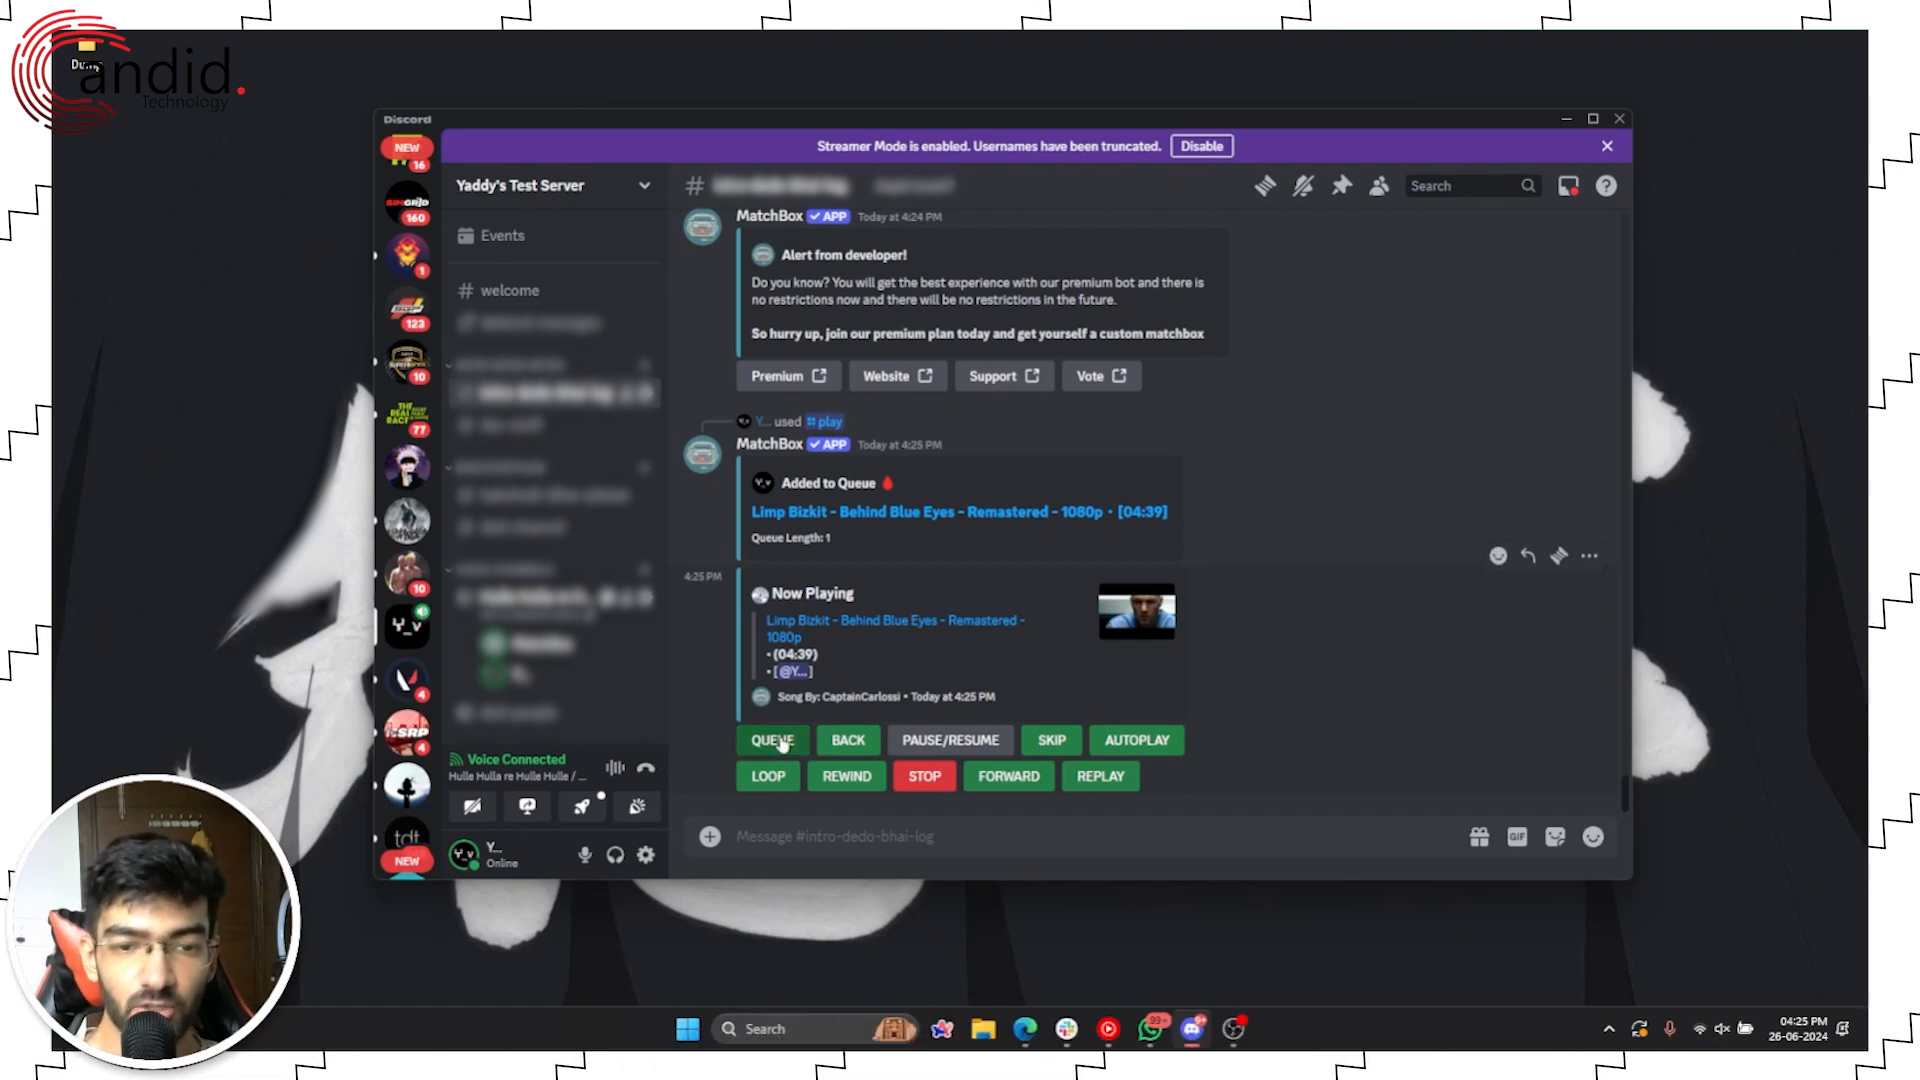